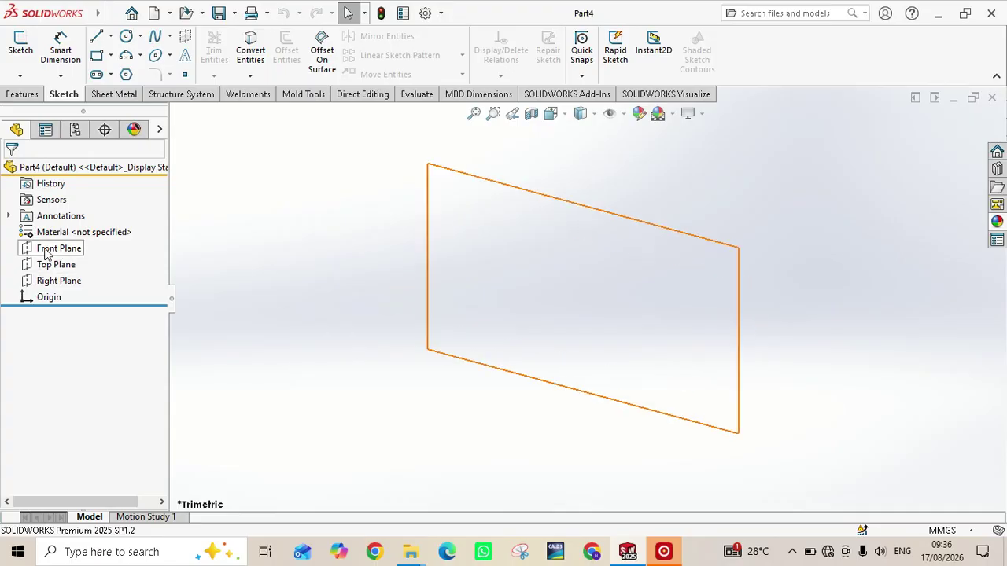
- Start a sketch on the Front Plane and draw a horizontal line passing through the origin
{"action": "left_click", "coordinate": [44, 251]}
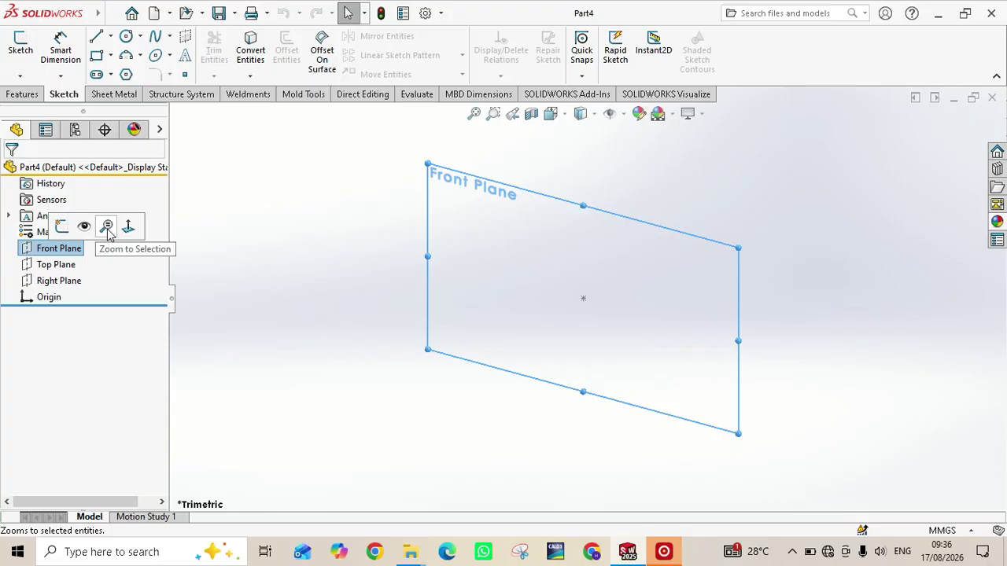
{"action": "left_click", "coordinate": [62, 227]}
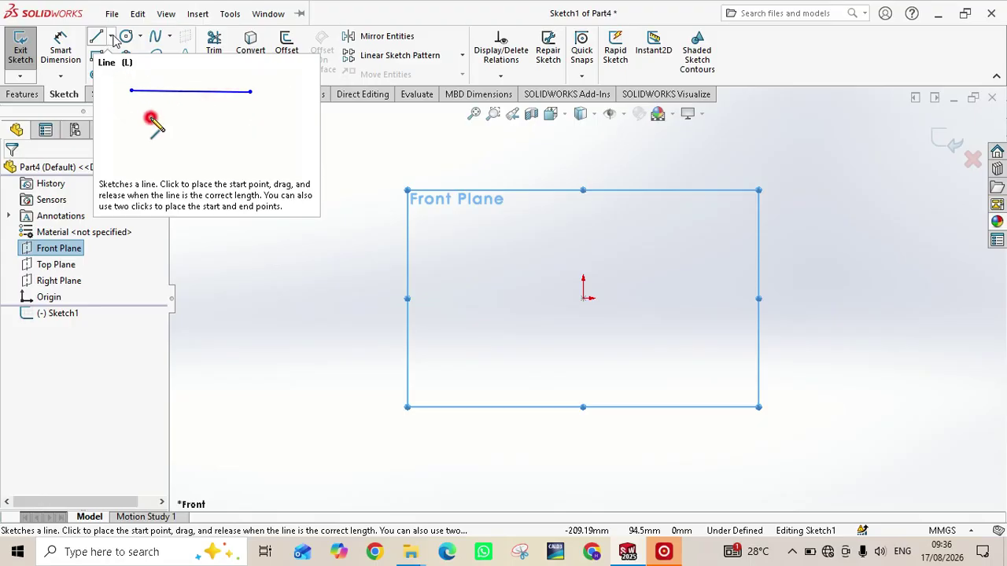
{"action": "left_click", "coordinate": [112, 38]}
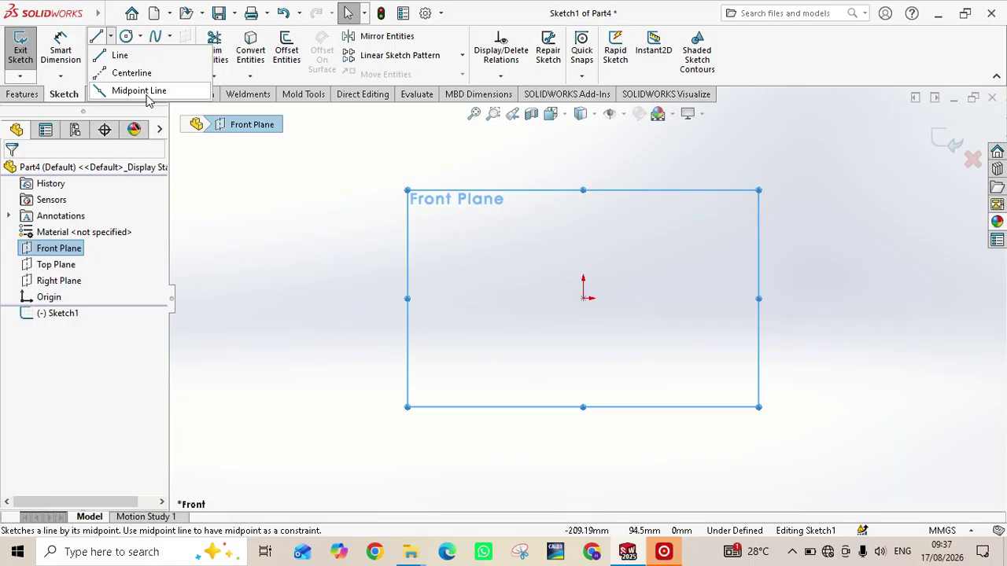
{"action": "left_click", "coordinate": [126, 55]}
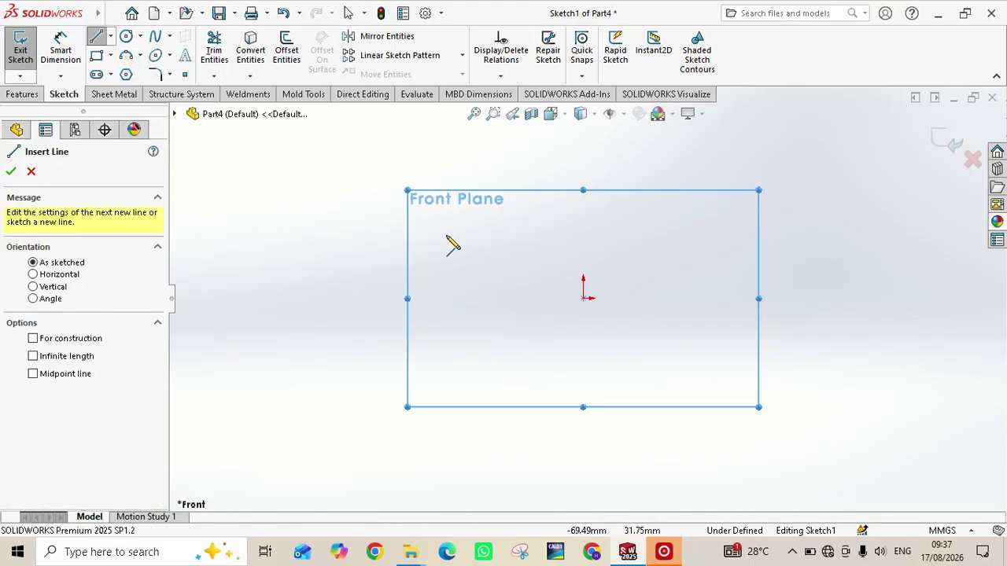
{"action": "left_click", "coordinate": [434, 299]}
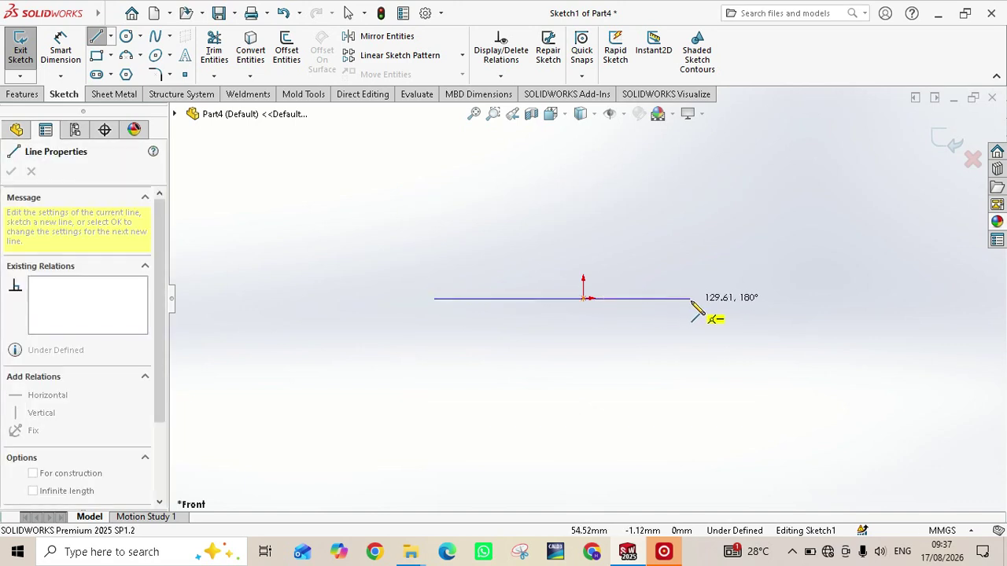
{"action": "left_click", "coordinate": [747, 299]}
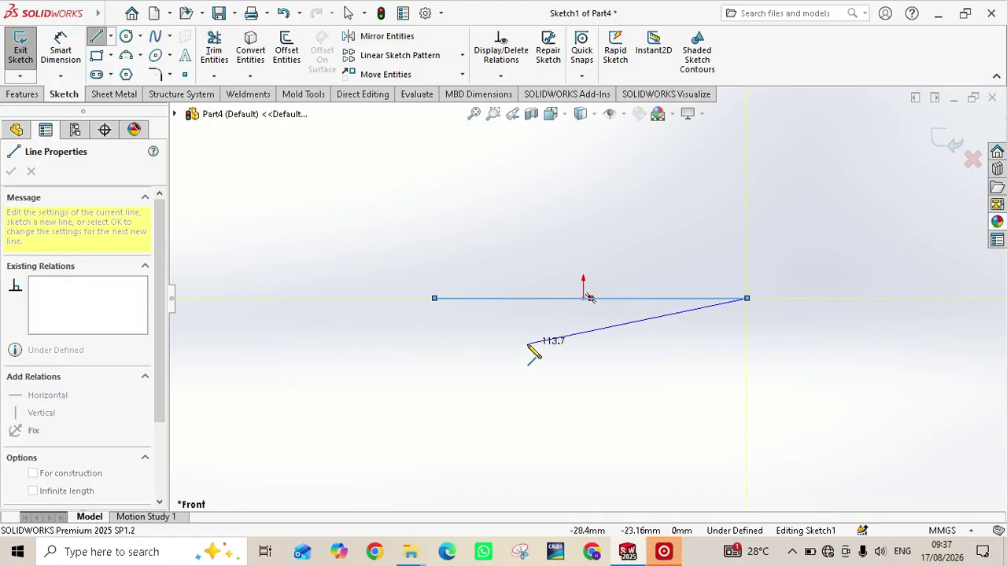
{"action": "key", "text": "Escape"}
- Sketch an equally long horizontal line below the first one, continuing into a vertical line downward from its right end
{"action": "key", "text": "l"}
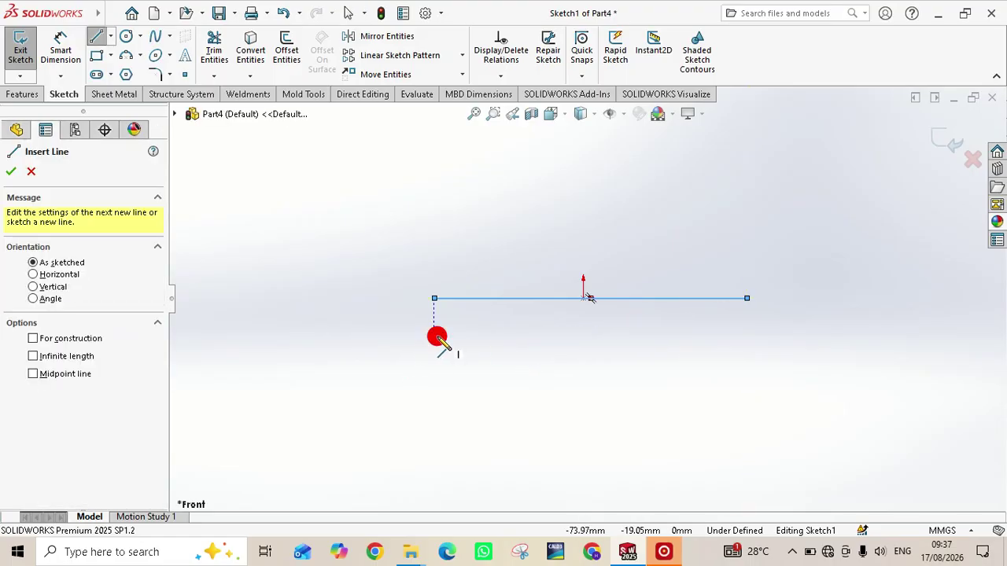
{"action": "left_click", "coordinate": [435, 337]}
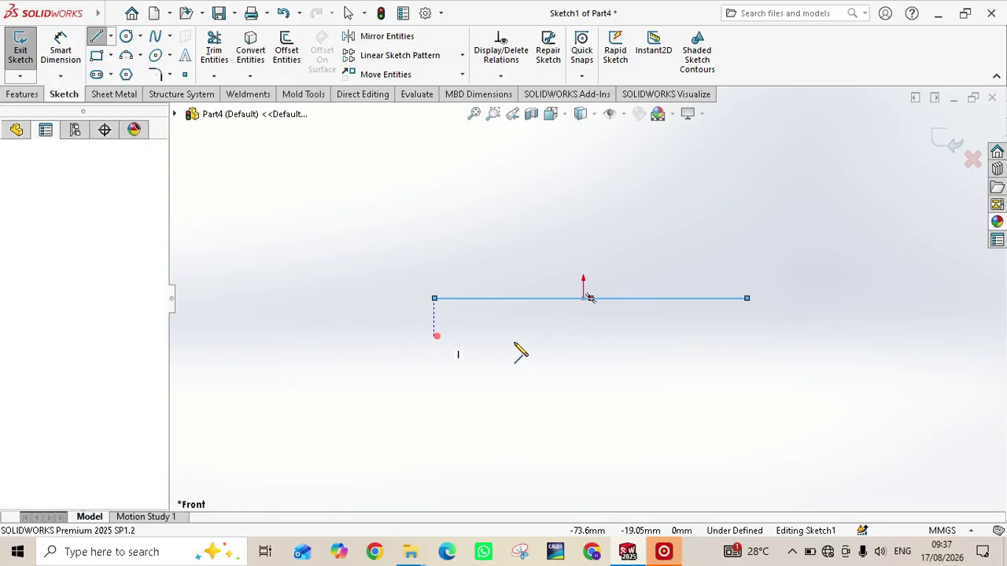
{"action": "left_click", "coordinate": [748, 336]}
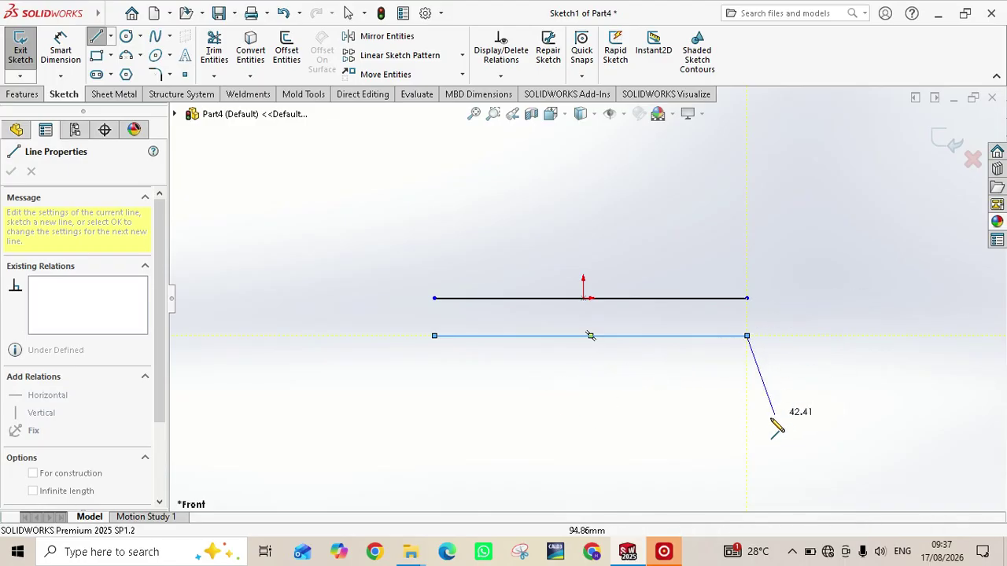
{"action": "left_click", "coordinate": [747, 426]}
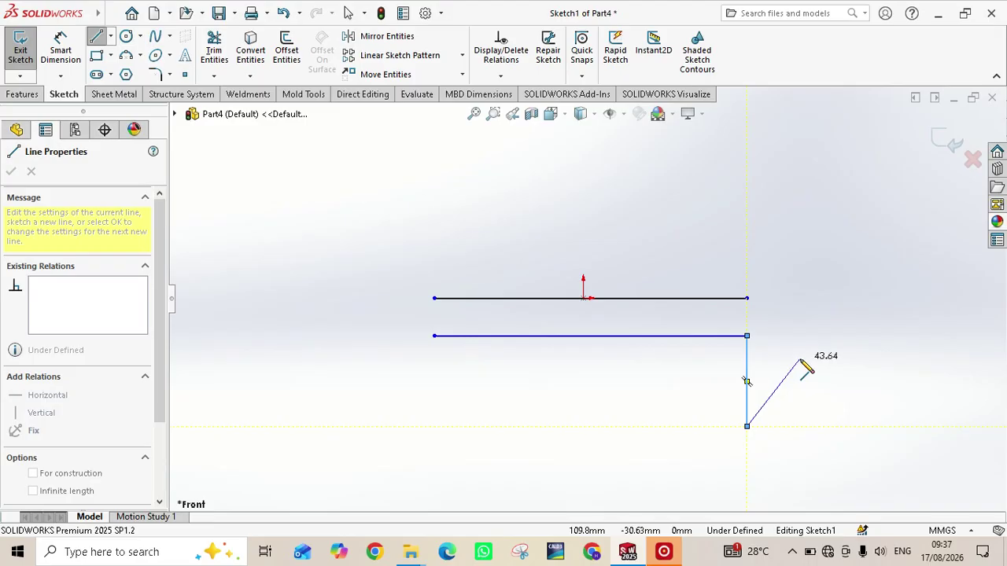
{"action": "key", "text": "Escape"}
{"action": "key", "text": "Escape"}
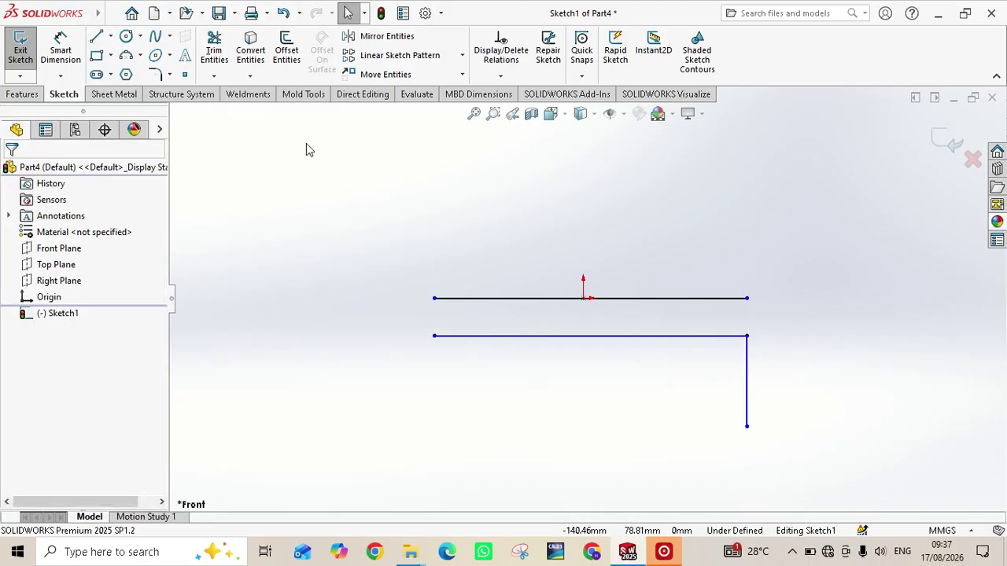
- Sketch a horizontal centerline just above the line through the origin, spanning roughly the same length
{"action": "mouse_move", "coordinate": [93, 13]}
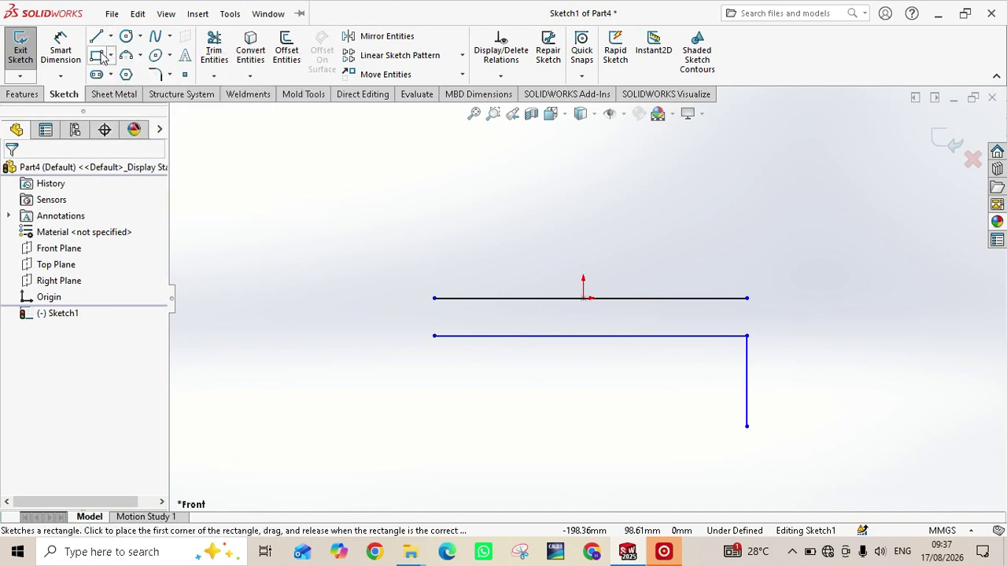
{"action": "left_click", "coordinate": [110, 37]}
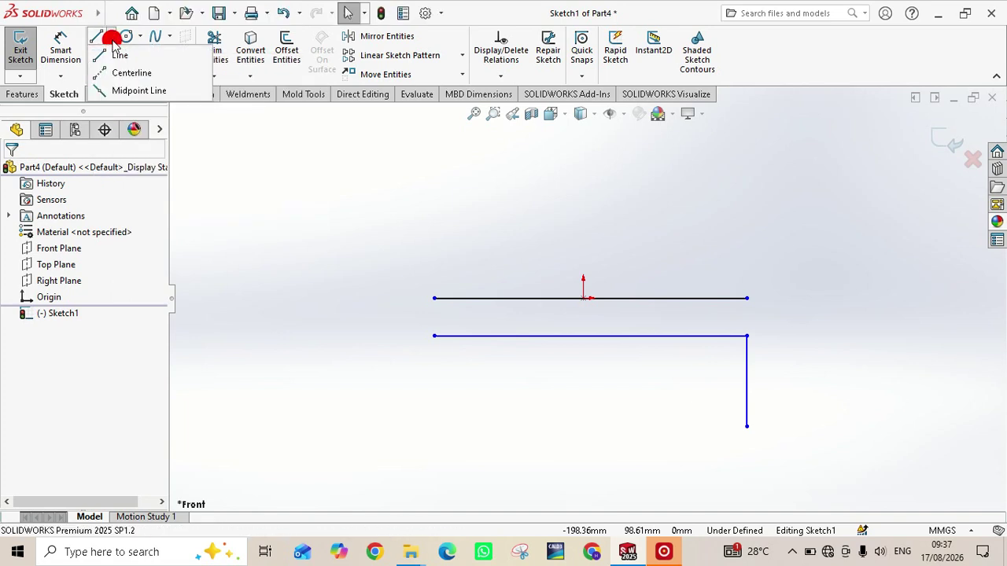
{"action": "left_click", "coordinate": [118, 75]}
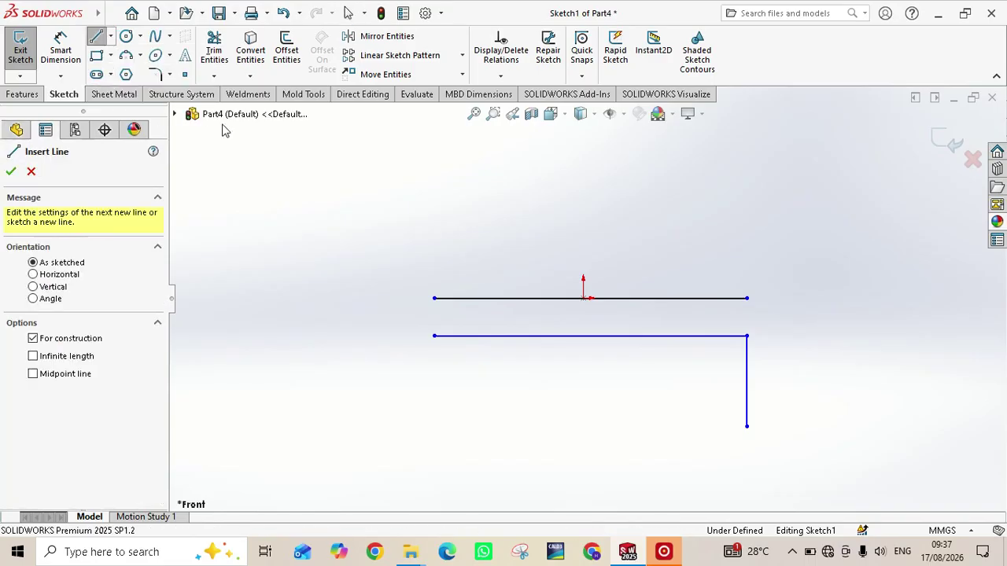
{"action": "left_click", "coordinate": [433, 271]}
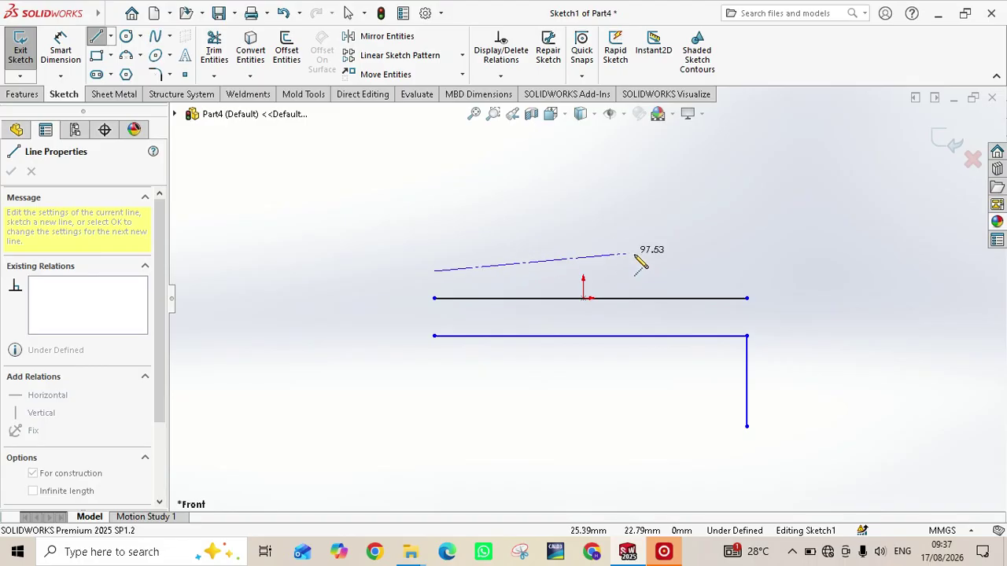
{"action": "left_click", "coordinate": [751, 271]}
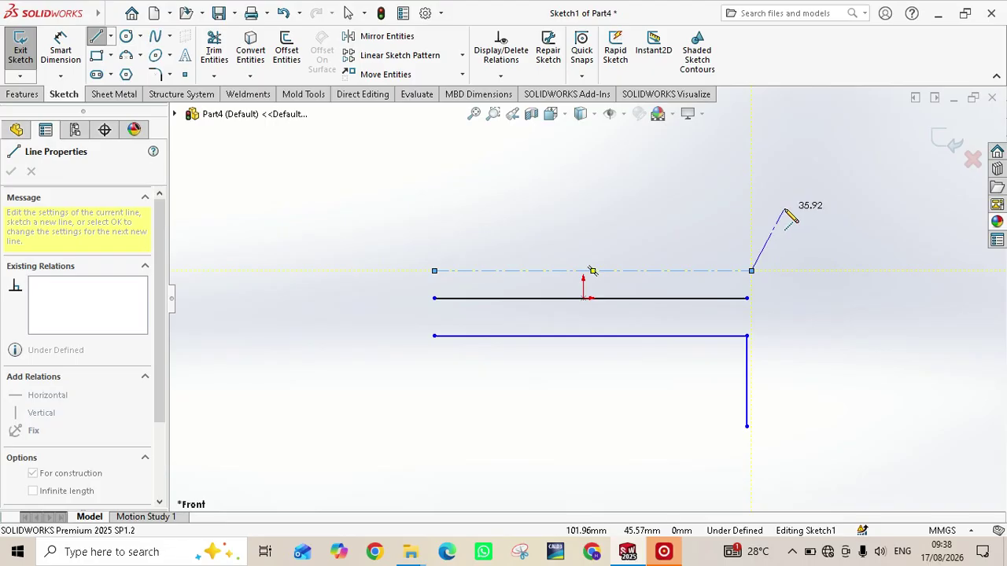
{"action": "key", "text": "Escape"}
{"action": "key", "text": "Escape"}
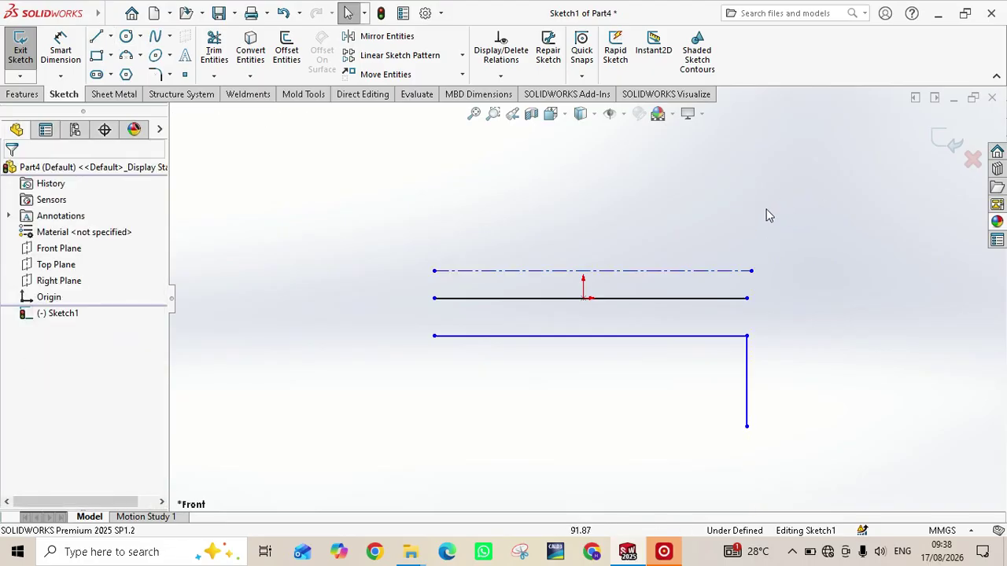
- Sketch a horizontal midpoint line above the centerline, with its midpoint directly above the centerline's left end
{"action": "left_click", "coordinate": [110, 37]}
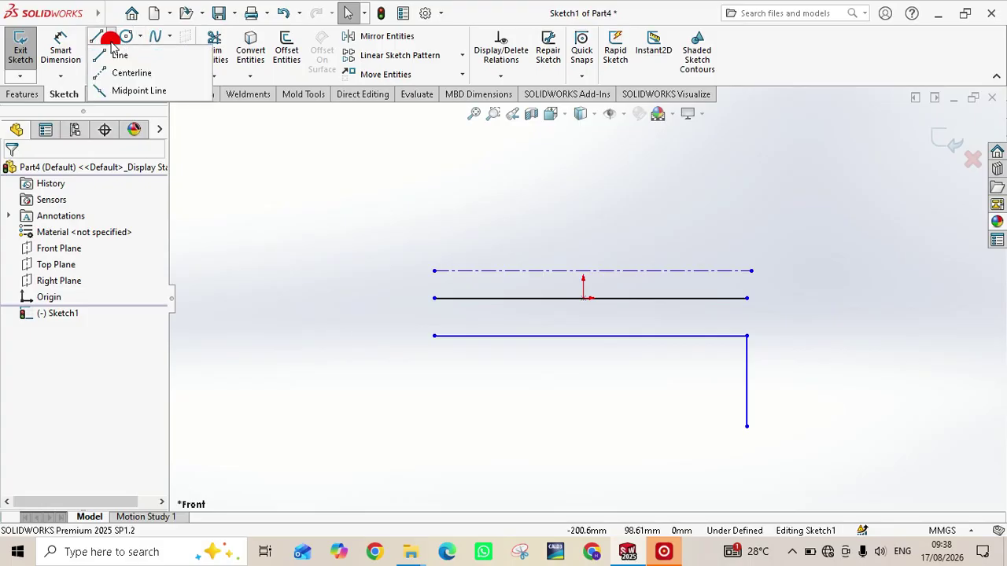
{"action": "left_click", "coordinate": [132, 91]}
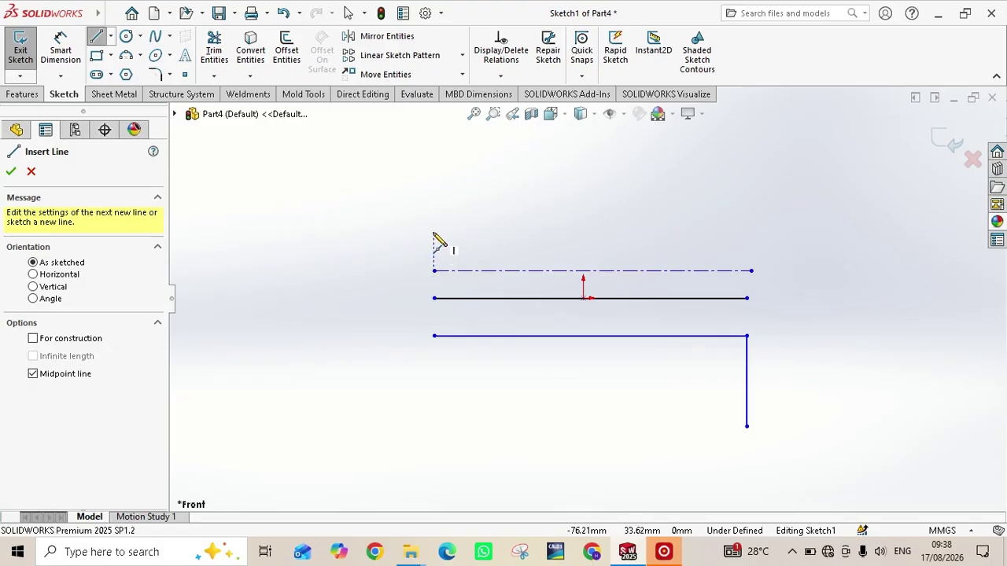
{"action": "left_click", "coordinate": [433, 233]}
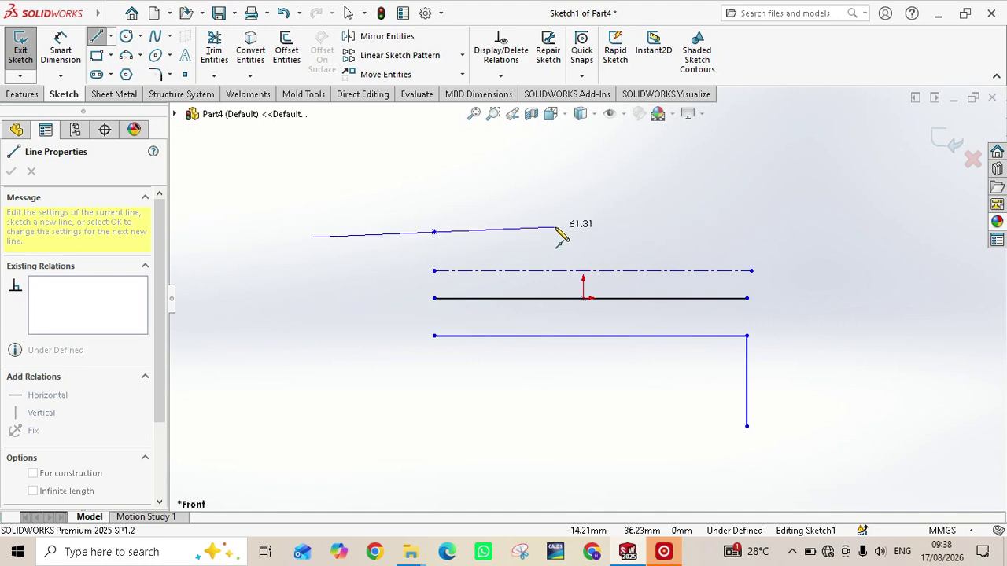
{"action": "left_click", "coordinate": [630, 232]}
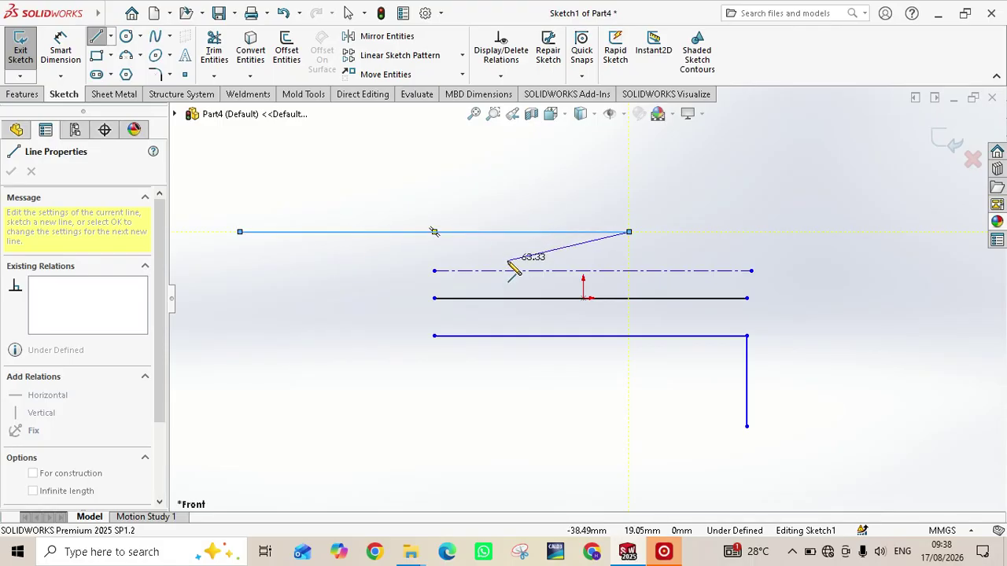
{"action": "key", "text": "Escape"}
{"action": "key", "text": "Escape"}
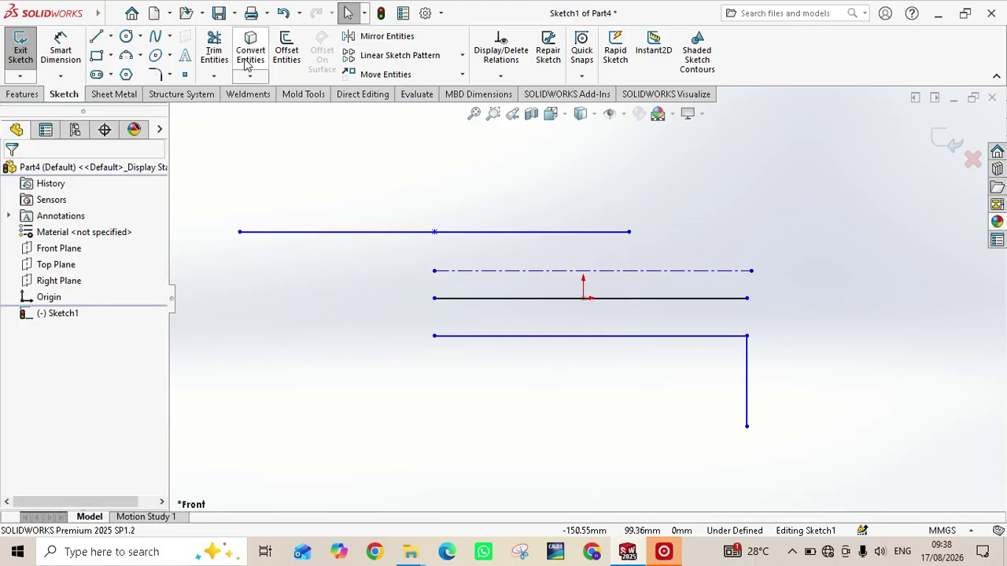
- Sketch a corner rectangle about 67 by 60 mm to the left of the parallel lines
{"action": "left_click", "coordinate": [97, 56]}
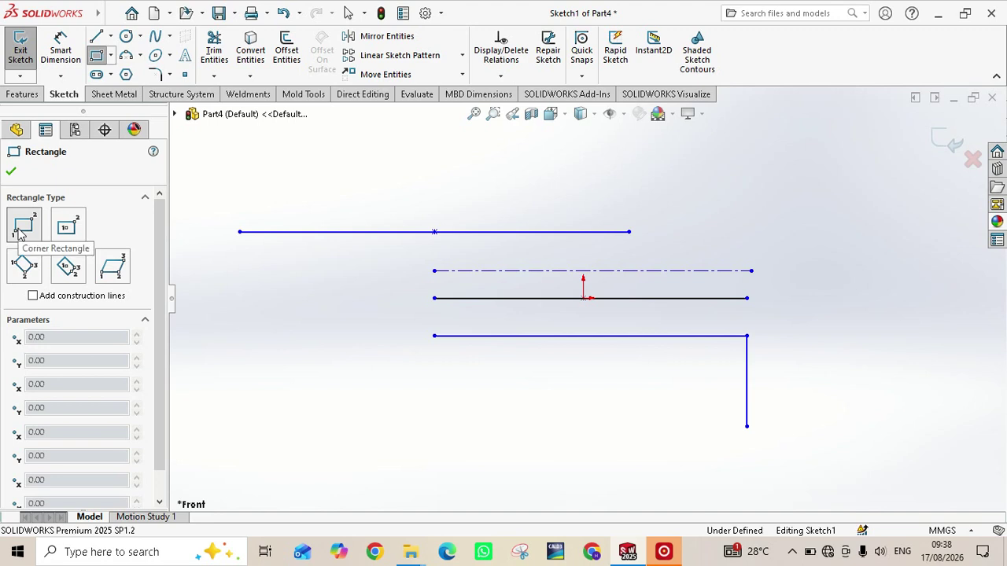
{"action": "left_click", "coordinate": [241, 280]}
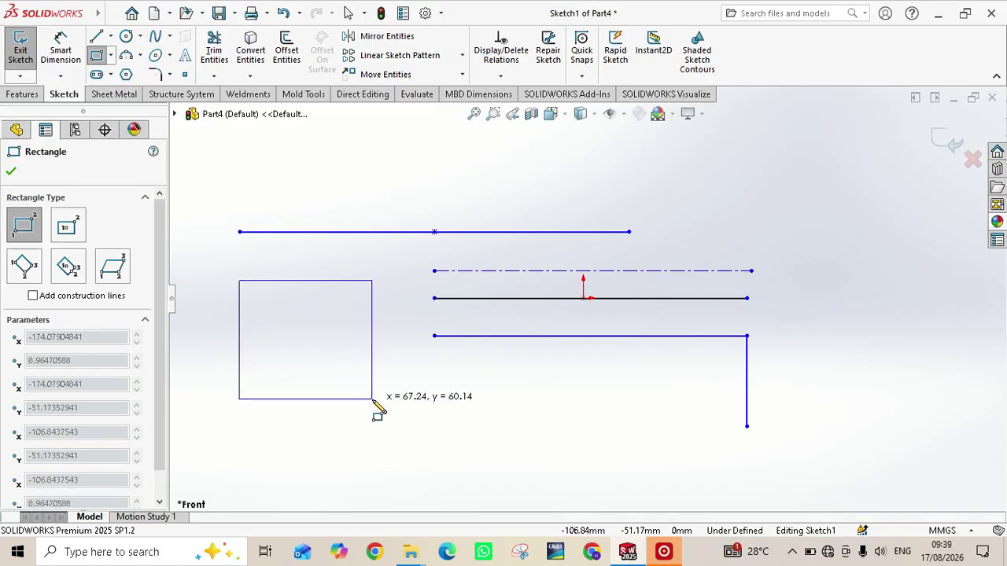
{"action": "left_click", "coordinate": [373, 400]}
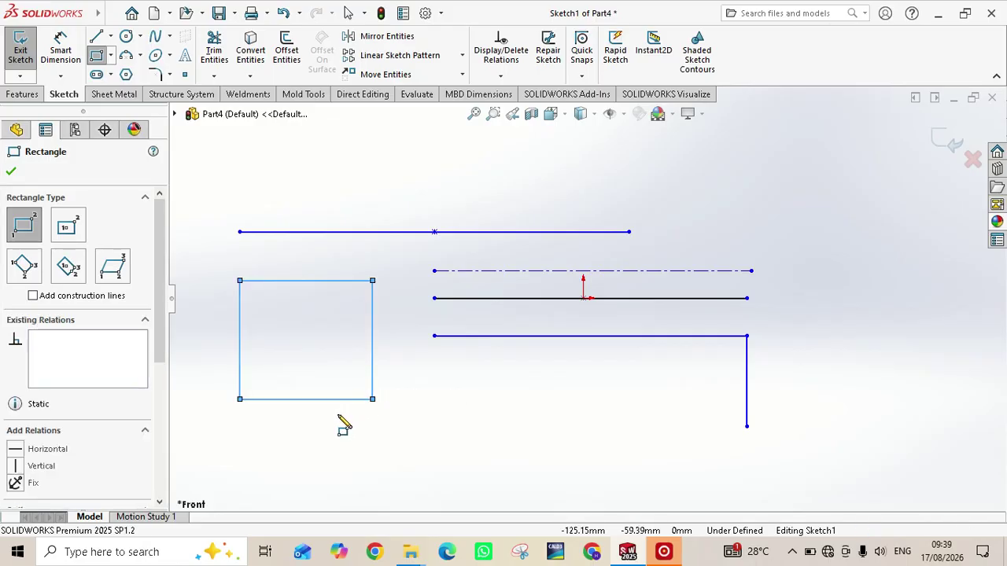
- Sketch a center rectangle about 67 by 56 mm below the corner rectangle, with construction lines from midpoints
{"action": "left_click", "coordinate": [68, 227]}
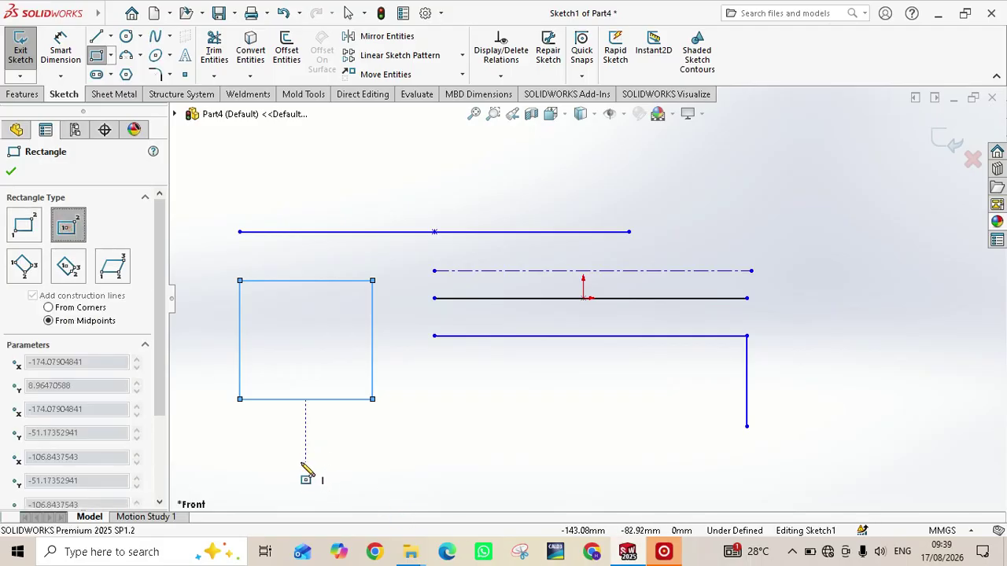
{"action": "left_click", "coordinate": [470, 116]}
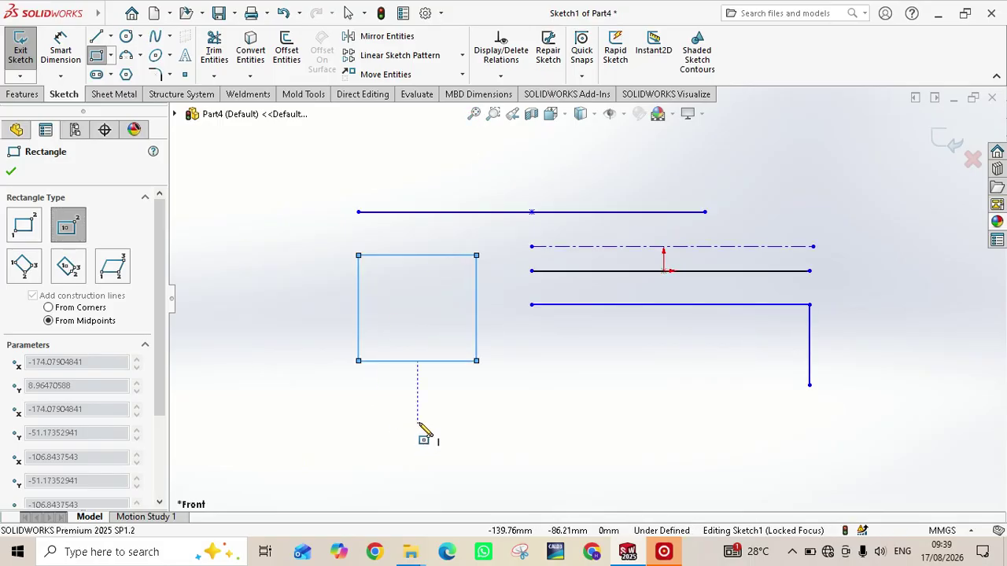
{"action": "left_click", "coordinate": [417, 429]}
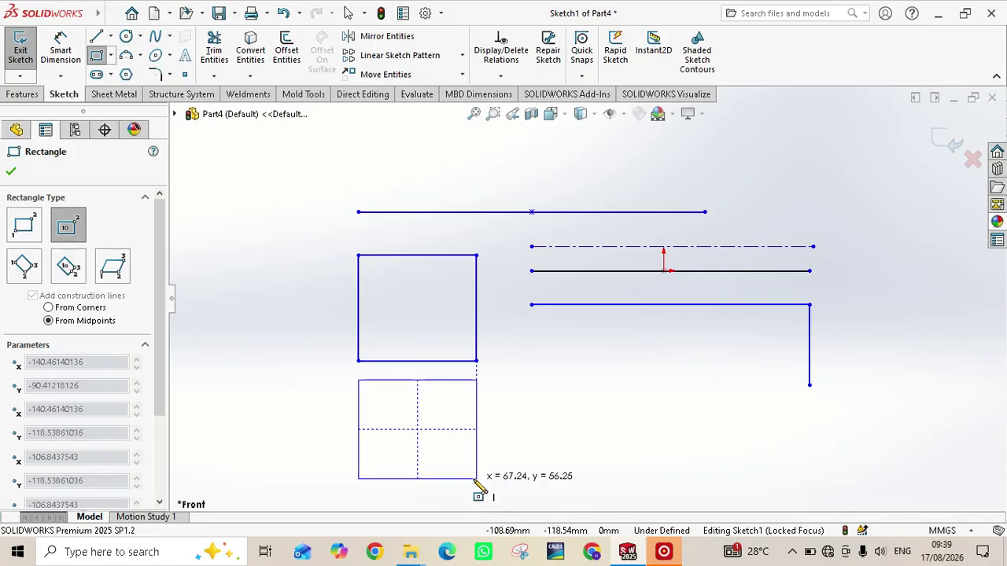
{"action": "left_click", "coordinate": [476, 479]}
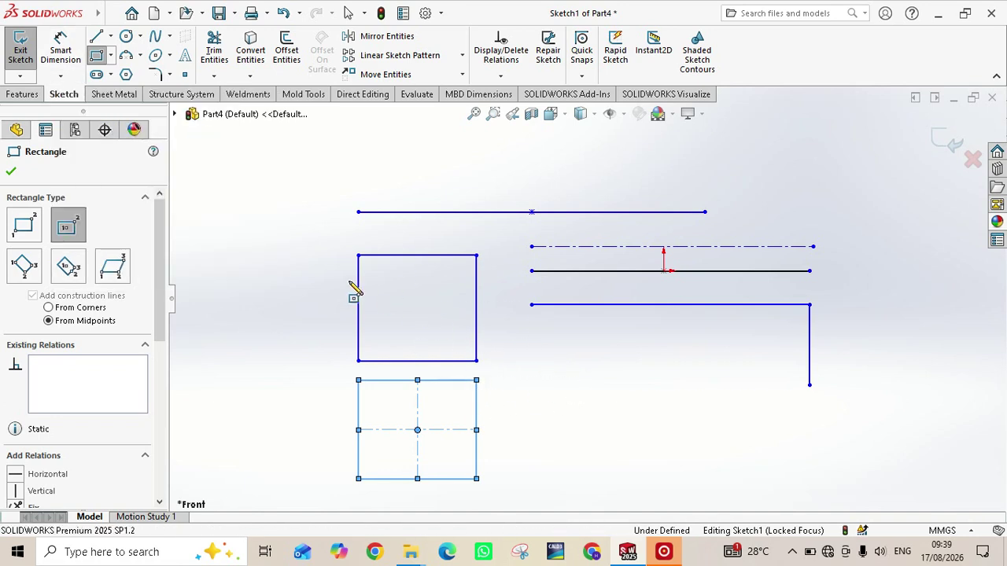
- Dimension the left side of the upper rectangle and set its height to 50 mm
{"action": "left_click", "coordinate": [53, 47]}
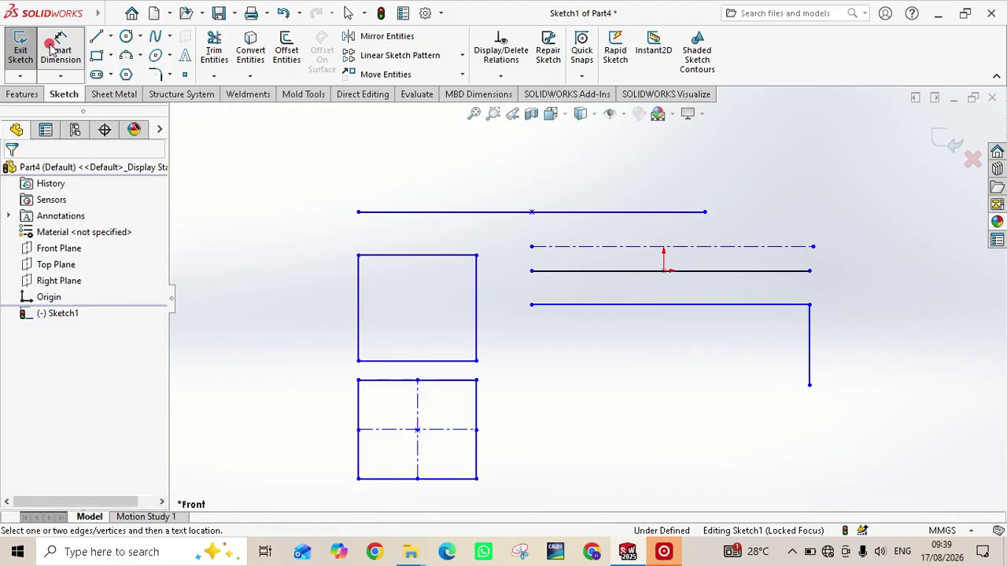
{"action": "left_click", "coordinate": [358, 305]}
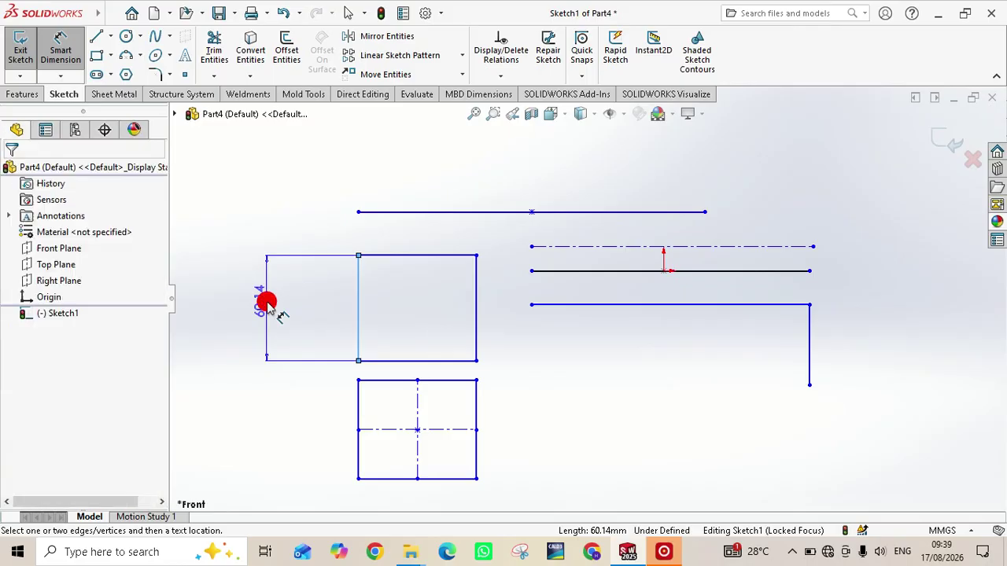
{"action": "left_click", "coordinate": [268, 305]}
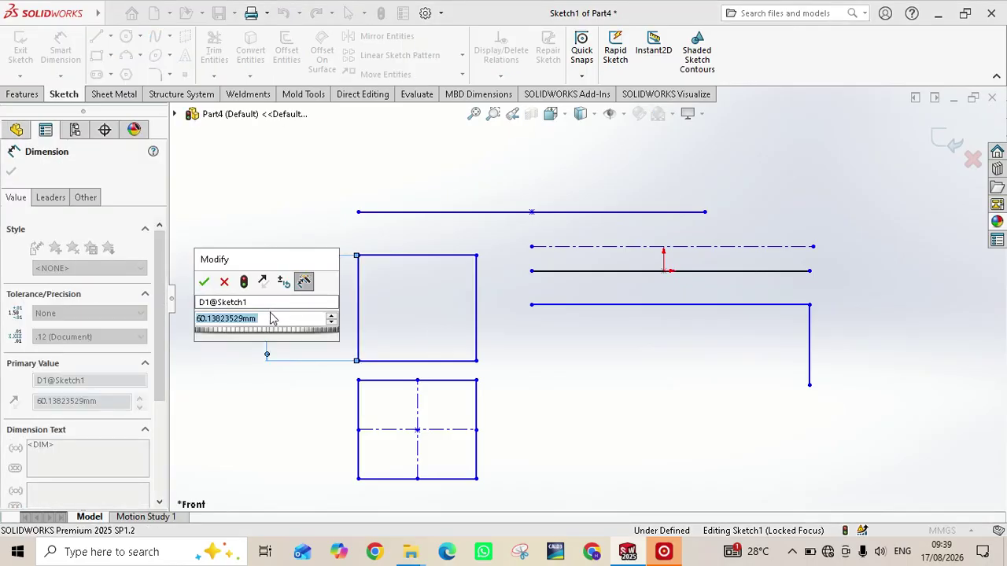
{"action": "type", "text": "50"}
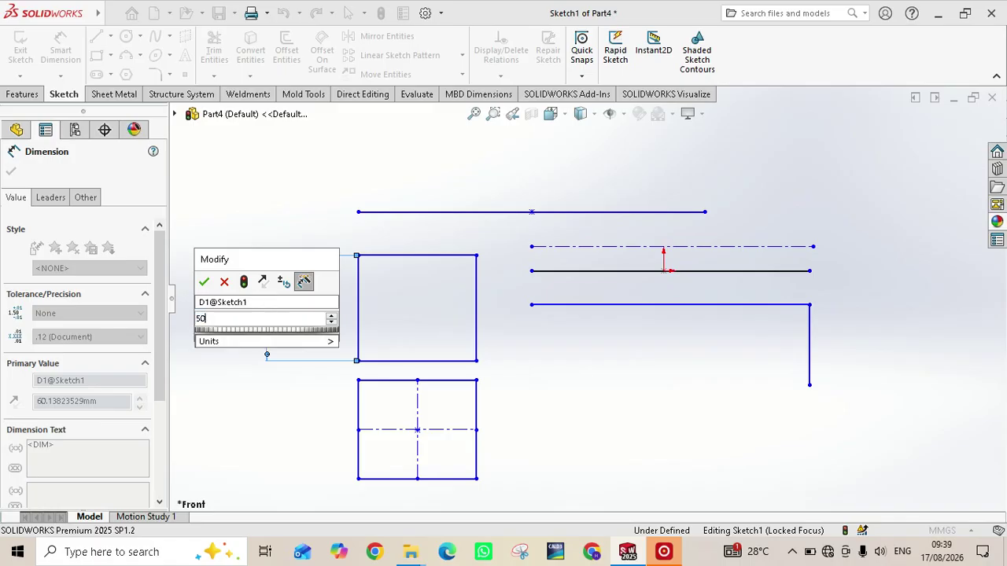
{"action": "key", "text": "Return"}
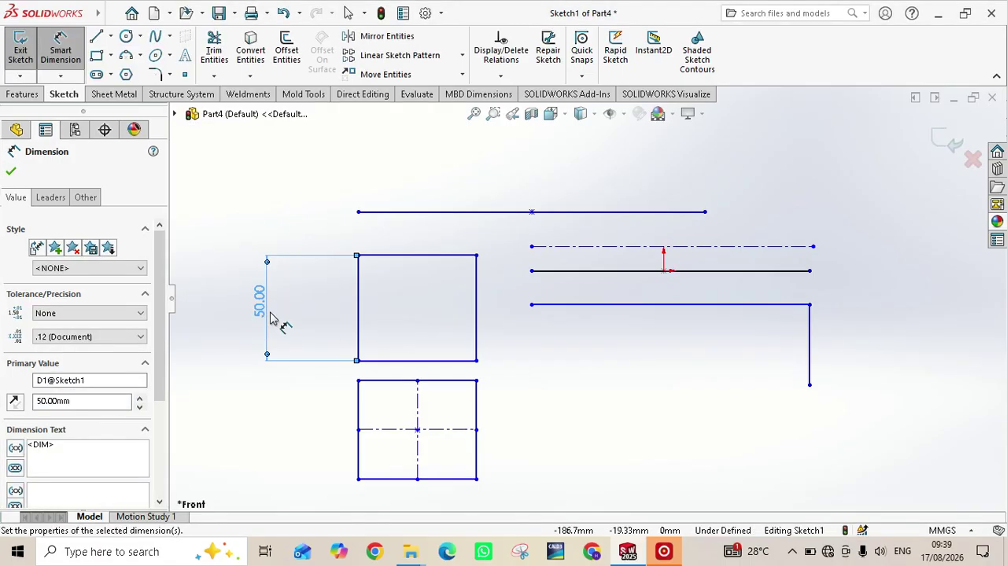
- Dimension the top side of the upper rectangle and set its width to 50 mm
{"action": "left_click", "coordinate": [426, 256]}
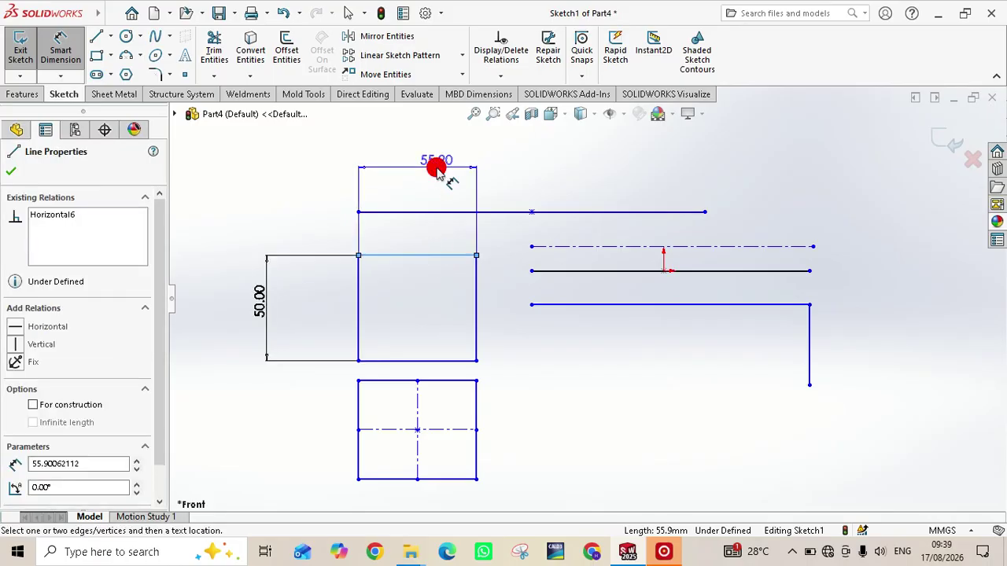
{"action": "left_click", "coordinate": [437, 169]}
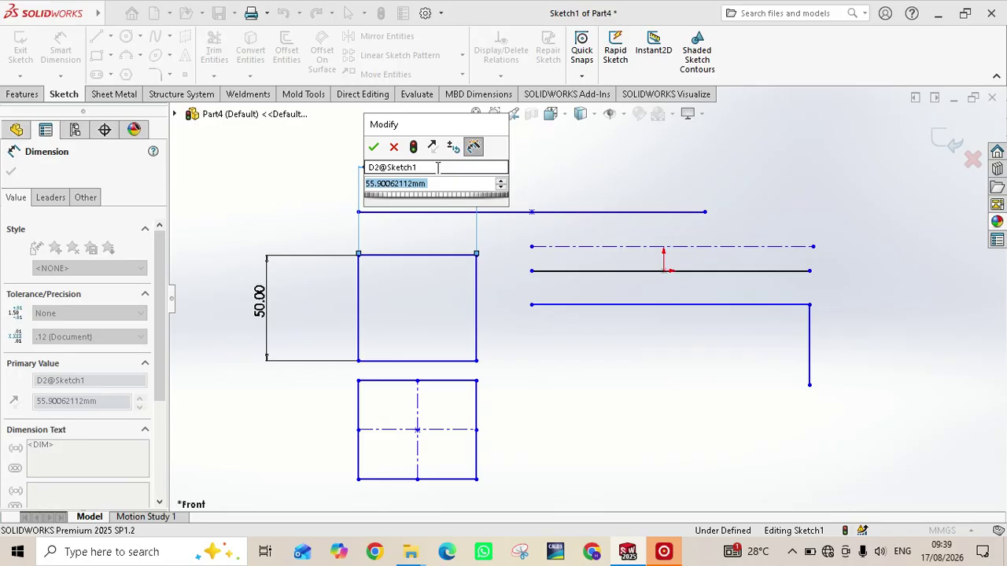
{"action": "type", "text": "60"}
{"action": "key", "text": "Return"}
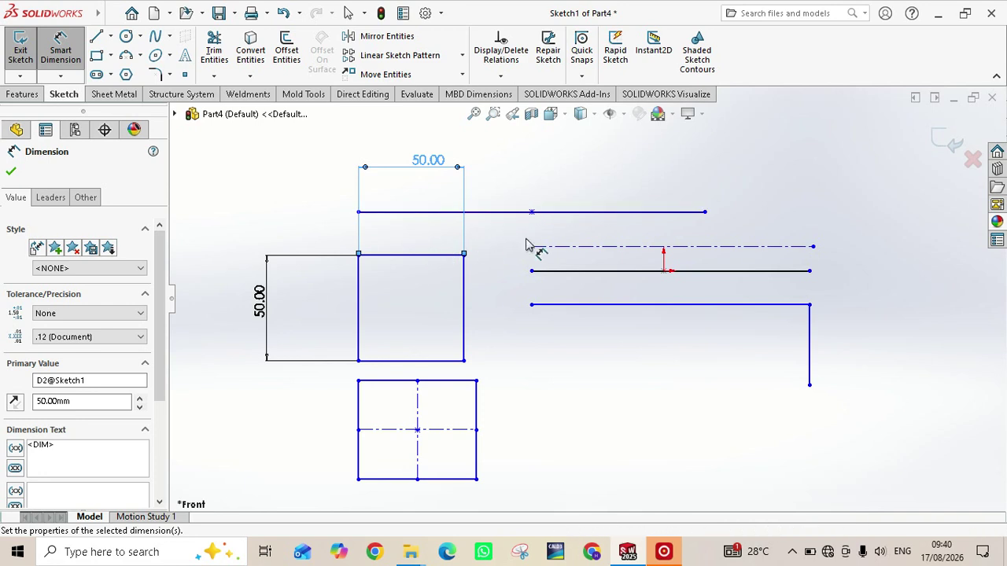
- Dimension the horizontal midpoint line above the upper rectangle and set its length to 100 mm
{"action": "left_click", "coordinate": [495, 213]}
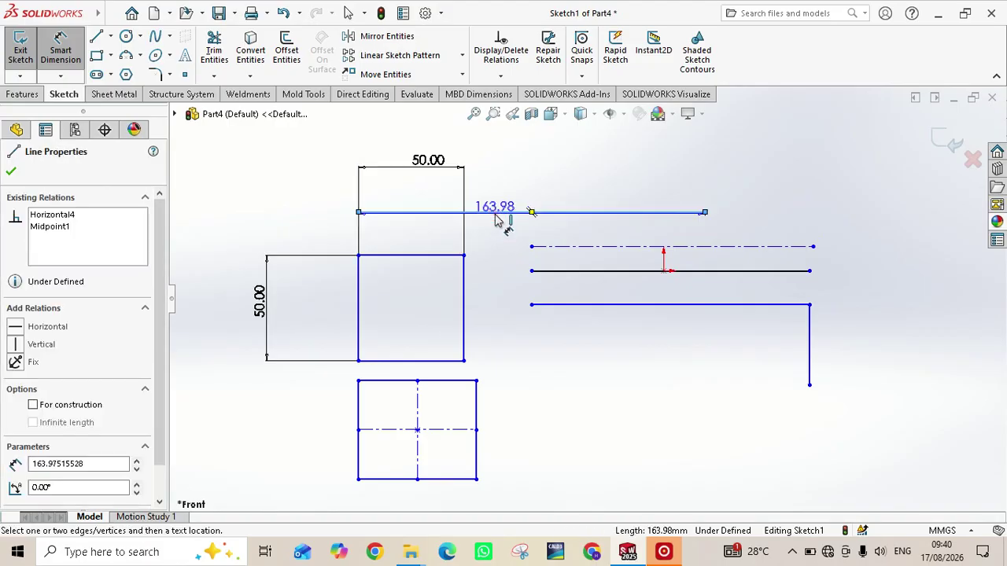
{"action": "left_click", "coordinate": [499, 169]}
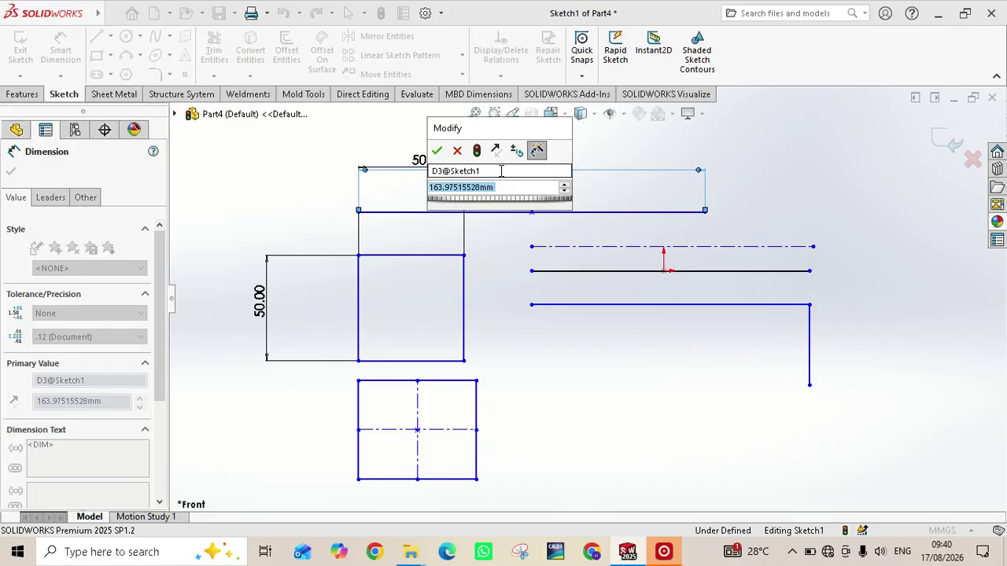
{"action": "type", "text": "100"}
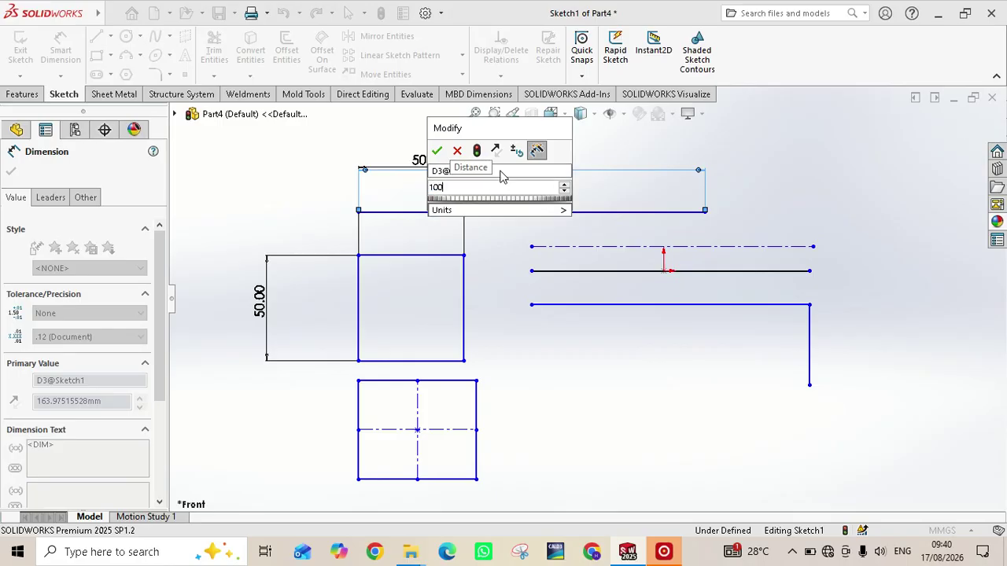
{"action": "key", "text": "Return"}
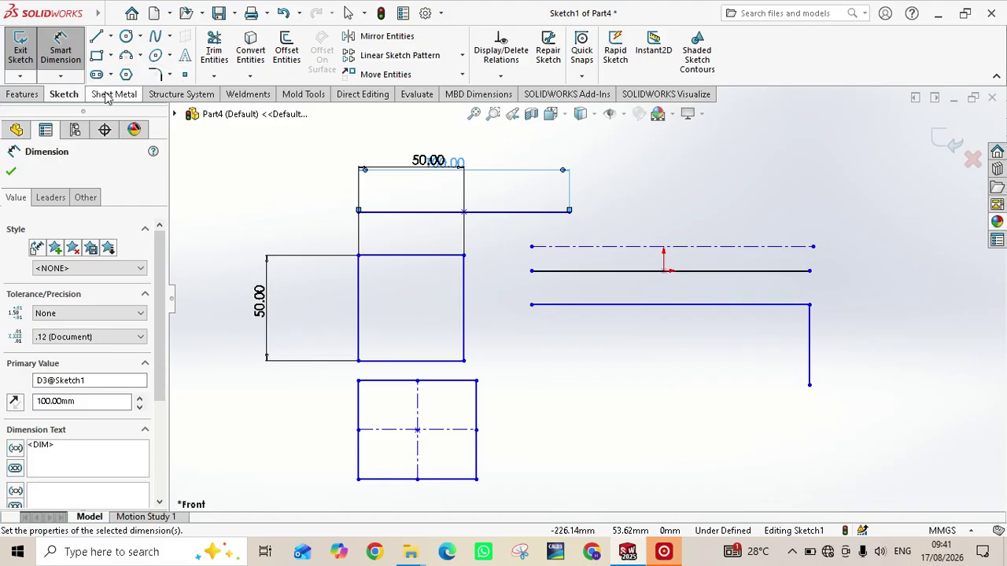
- Sketch a circle with a radius of about 28 mm, centred above the centerline and to the right of the midpoint line
{"action": "left_click", "coordinate": [131, 40]}
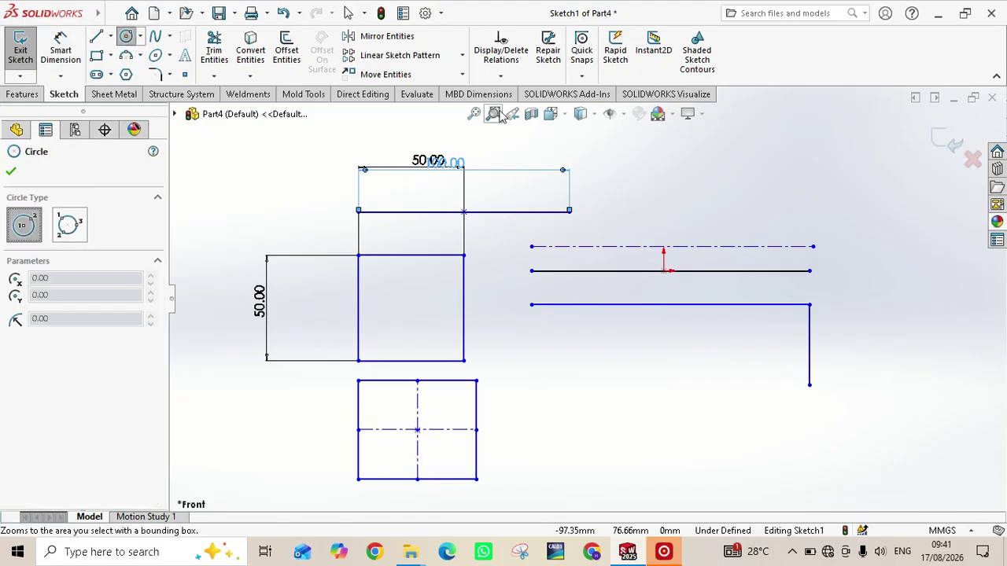
{"action": "left_click", "coordinate": [669, 200]}
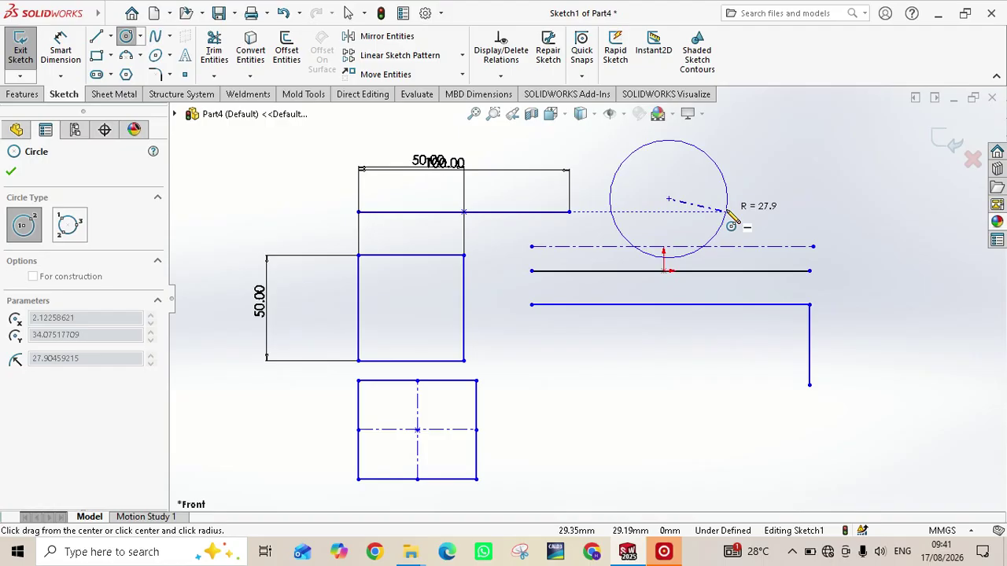
{"action": "left_click", "coordinate": [729, 212]}
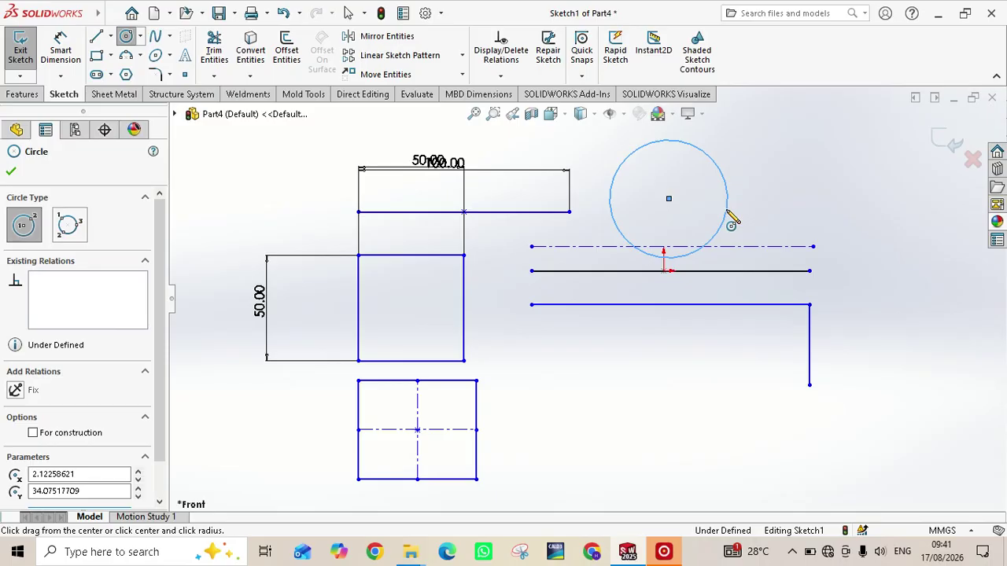
- Dimension the circle and set its diameter to 30 mm
{"action": "left_click", "coordinate": [61, 52]}
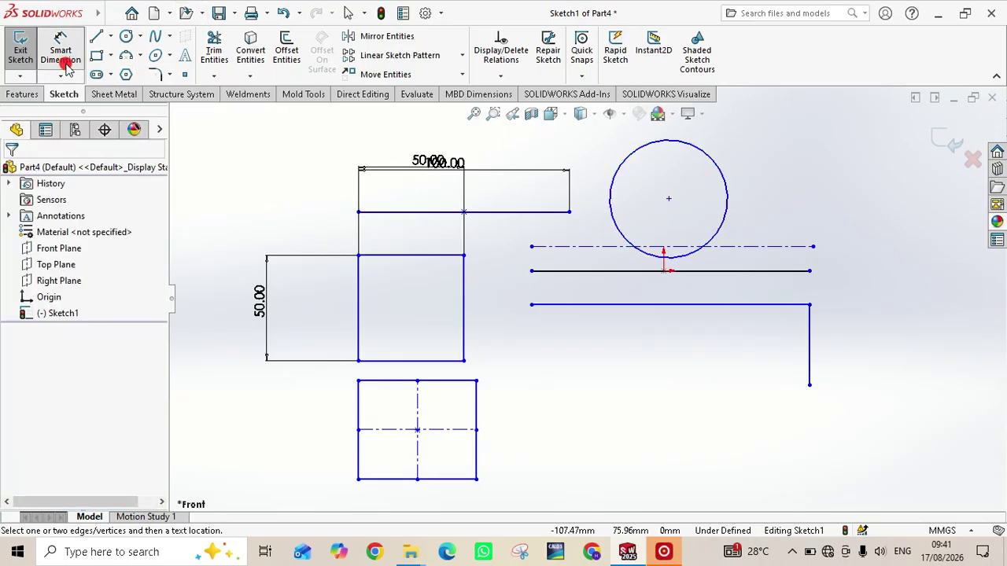
{"action": "left_click", "coordinate": [726, 196]}
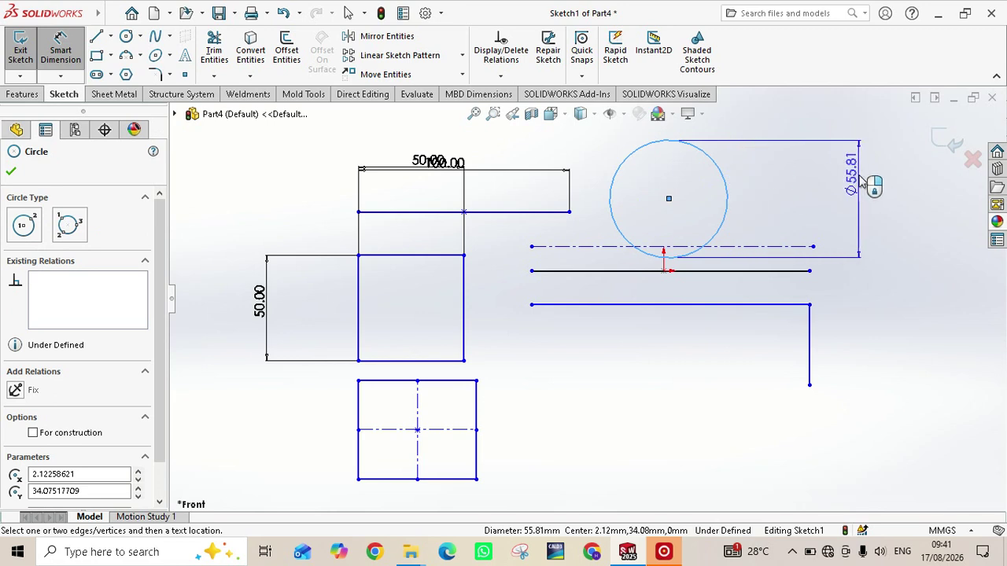
{"action": "left_click", "coordinate": [861, 173]}
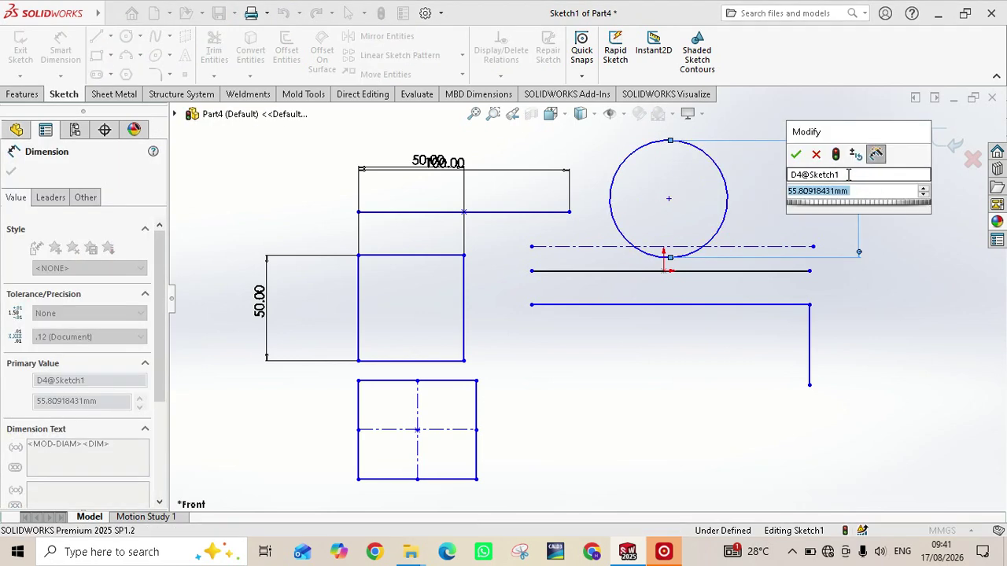
{"action": "type", "text": "30"}
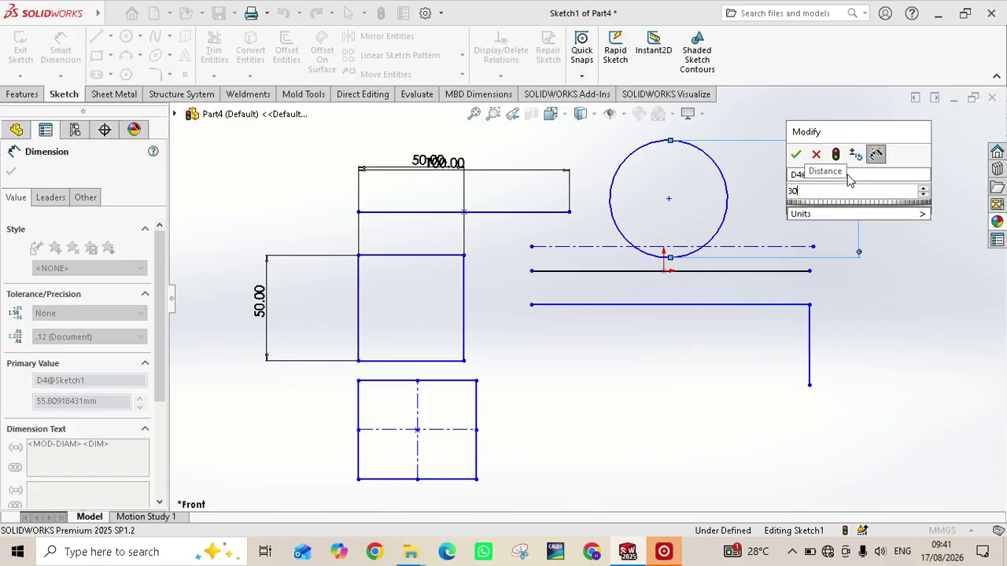
{"action": "key", "text": "Return"}
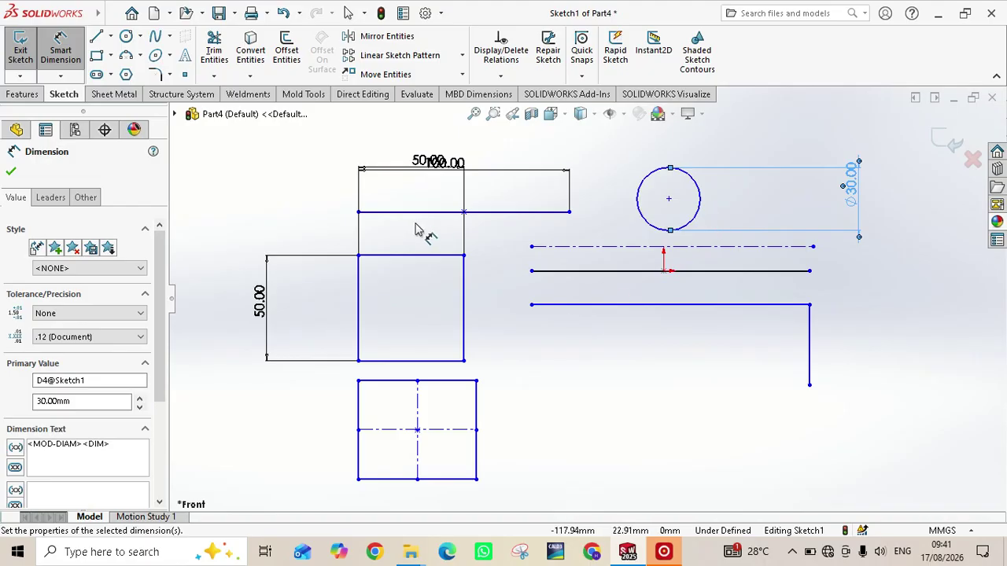
- Sketch a wavy six-point spline running from left of the midpoint line, over the rectangle dimensions and the circle, to the circle's right side
{"action": "left_click", "coordinate": [168, 41]}
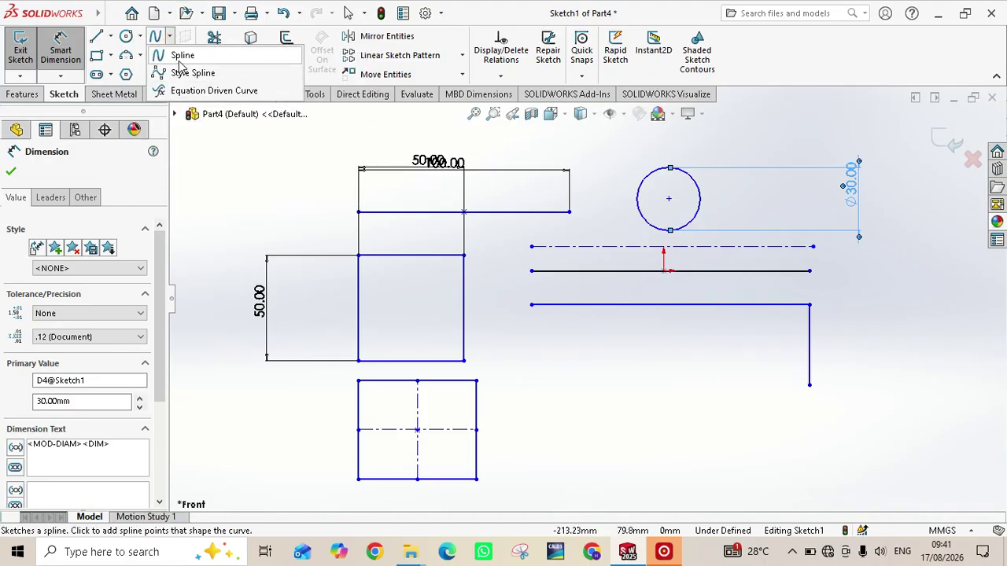
{"action": "left_click", "coordinate": [181, 57]}
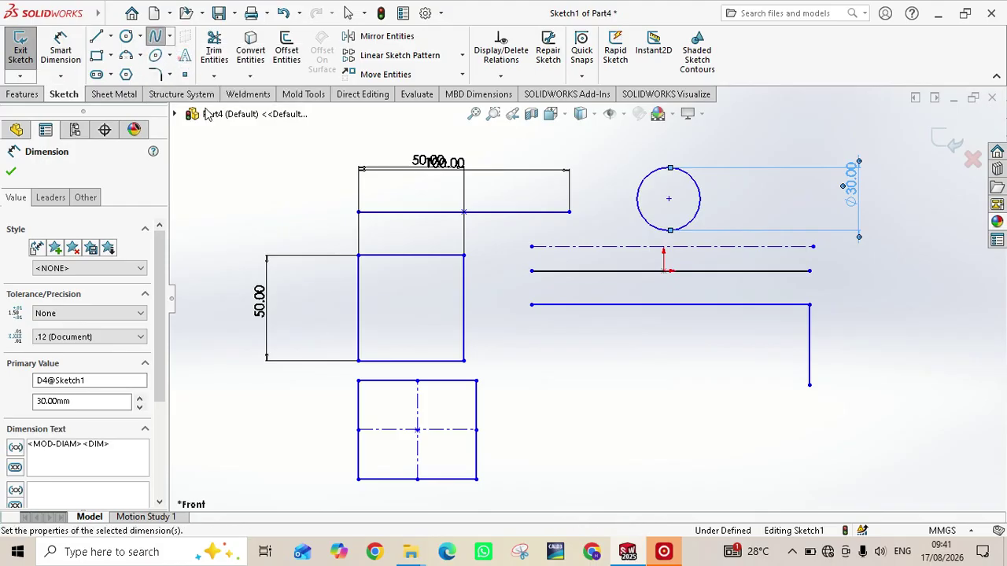
{"action": "left_click", "coordinate": [209, 210]}
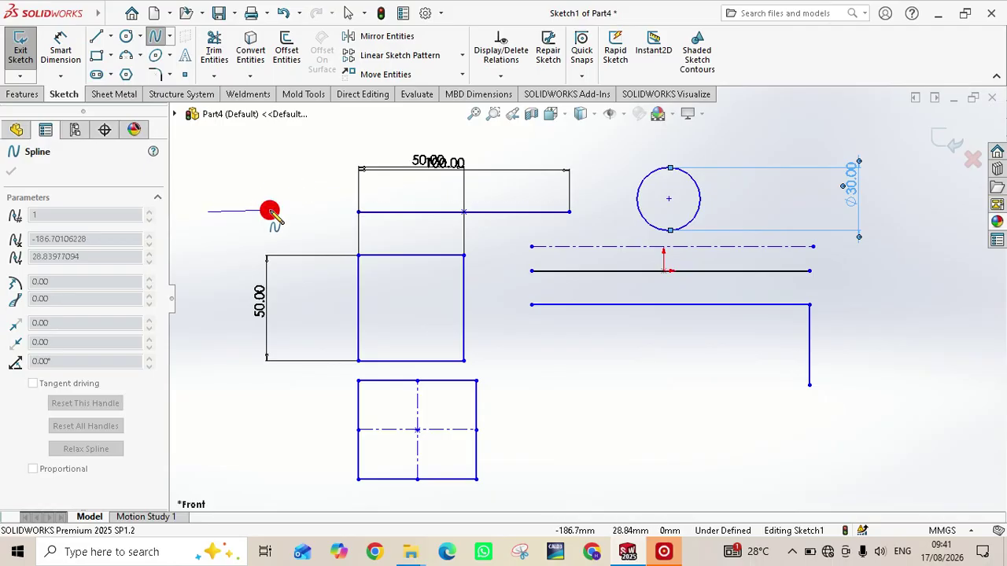
{"action": "left_click", "coordinate": [270, 211]}
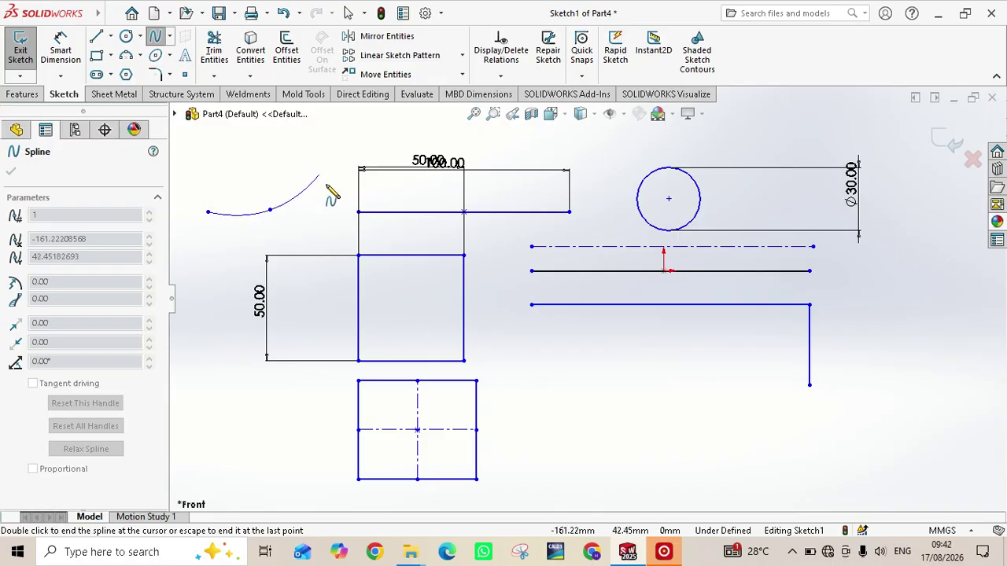
{"action": "left_click", "coordinate": [417, 128]}
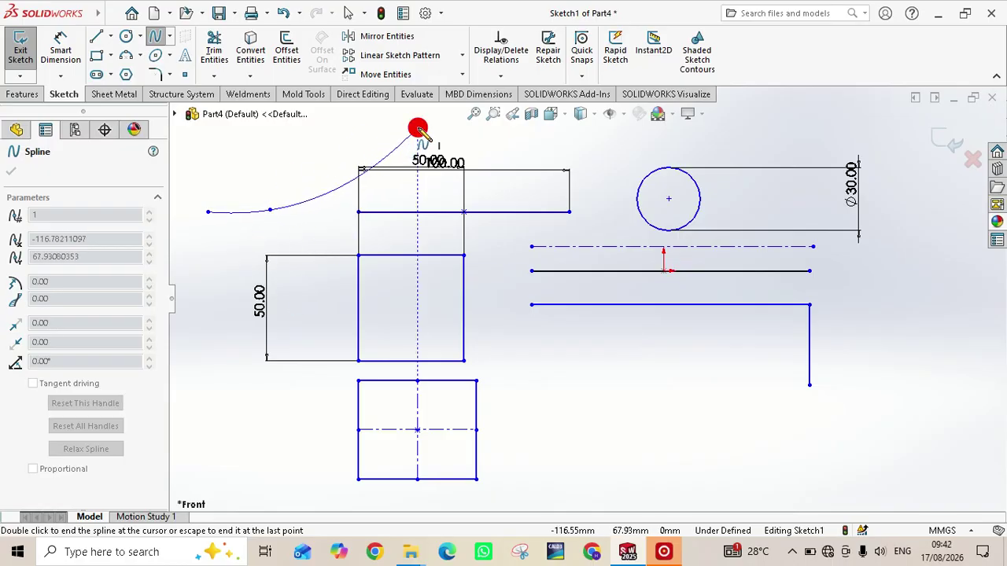
{"action": "left_click", "coordinate": [598, 171]}
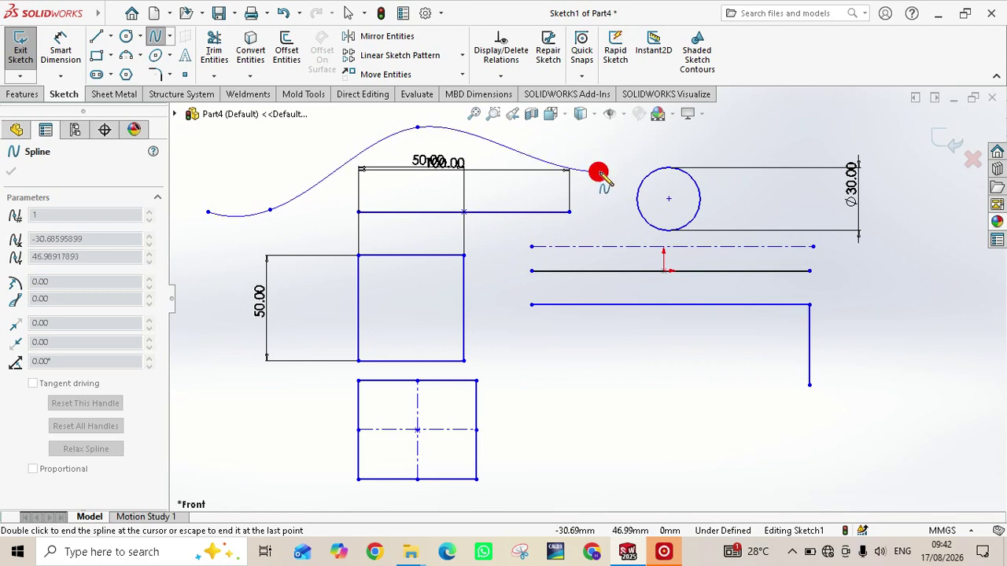
{"action": "left_click", "coordinate": [687, 137]}
{"action": "left_click", "coordinate": [741, 192]}
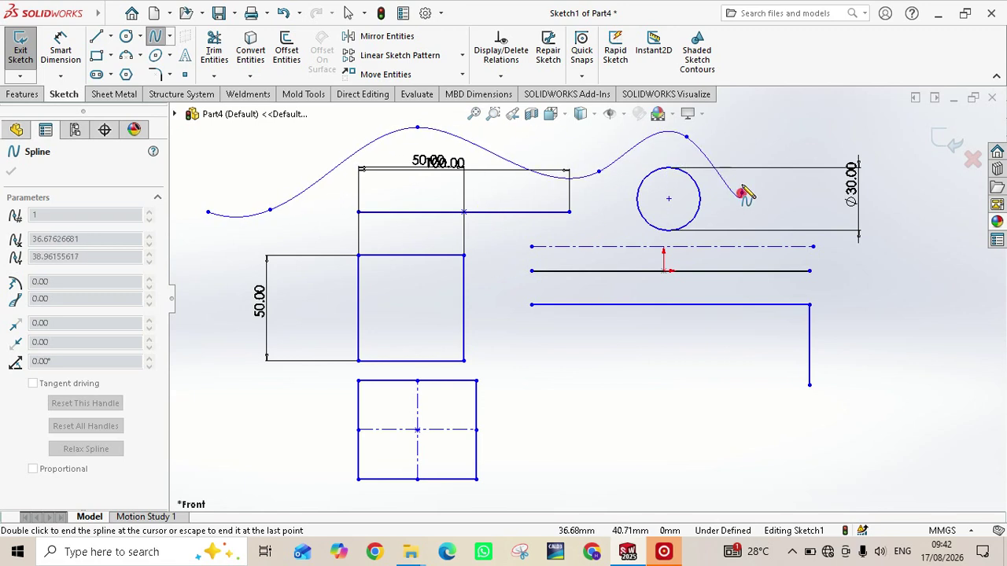
{"action": "key", "text": "Escape"}
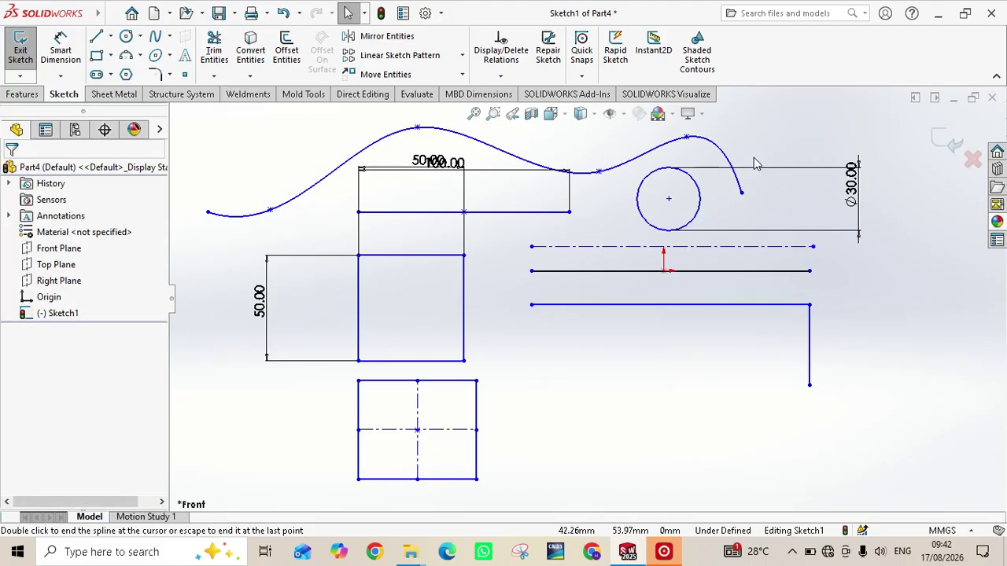
{"action": "left_click", "coordinate": [140, 57]}
{"action": "left_click", "coordinate": [149, 75]}
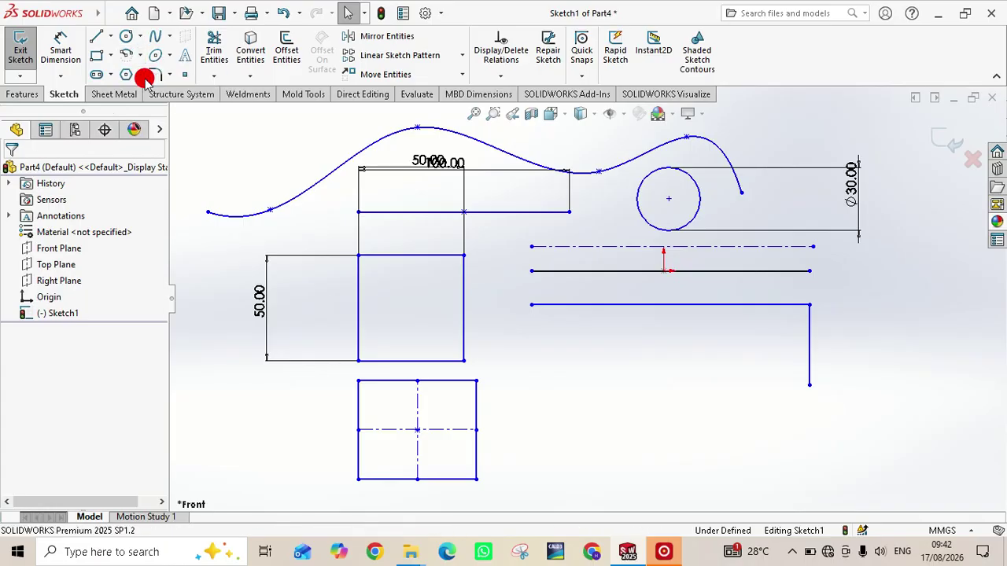
{"action": "left_click", "coordinate": [196, 262]}
{"action": "left_click", "coordinate": [268, 240]}
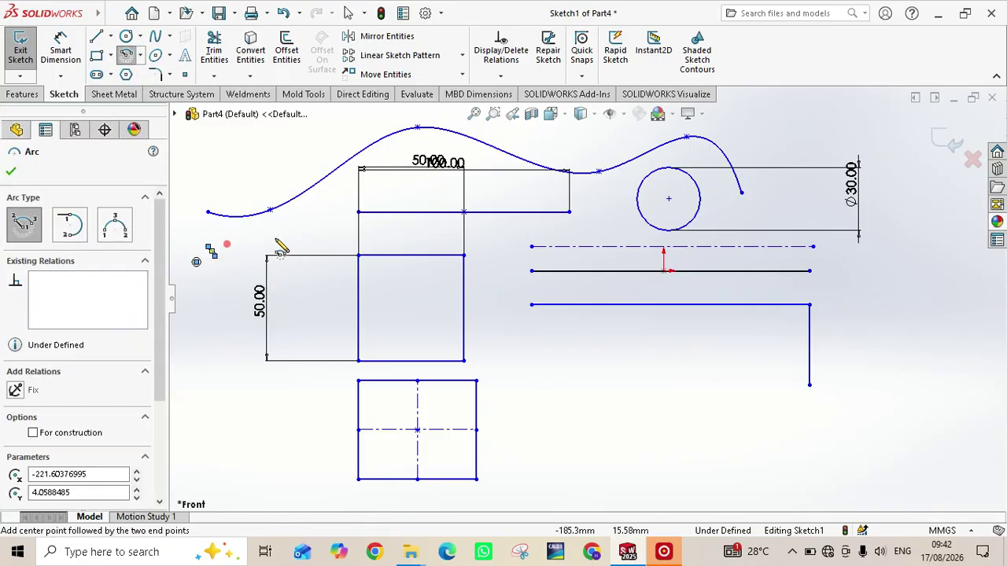
{"action": "key", "text": "Escape"}
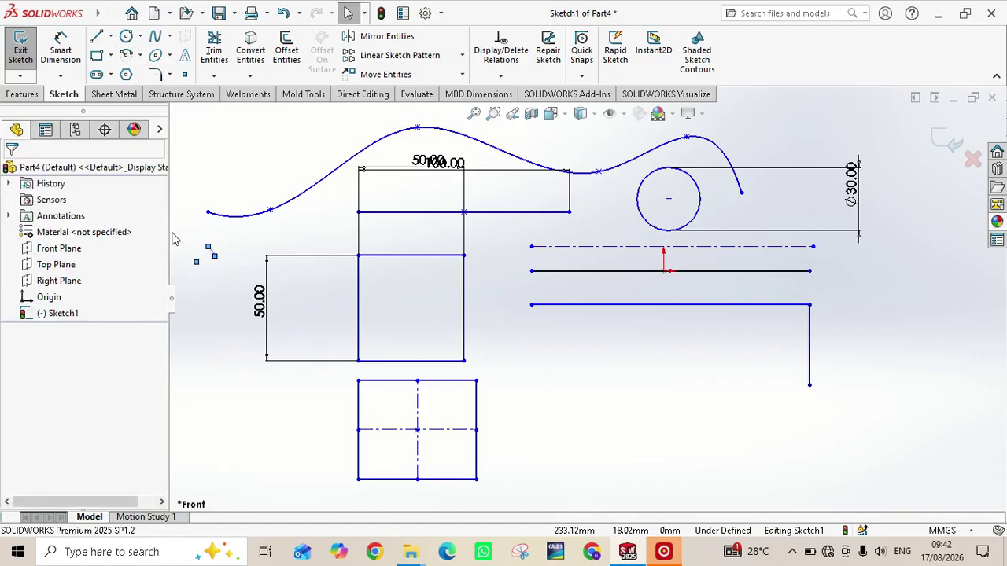
{"action": "left_click", "coordinate": [283, 13]}
- Sketch a roughly semicircular centerpoint arc bulging upward, with its center below the lowest horizontal line at about X -47, Y -61 mm
{"action": "left_click", "coordinate": [124, 57]}
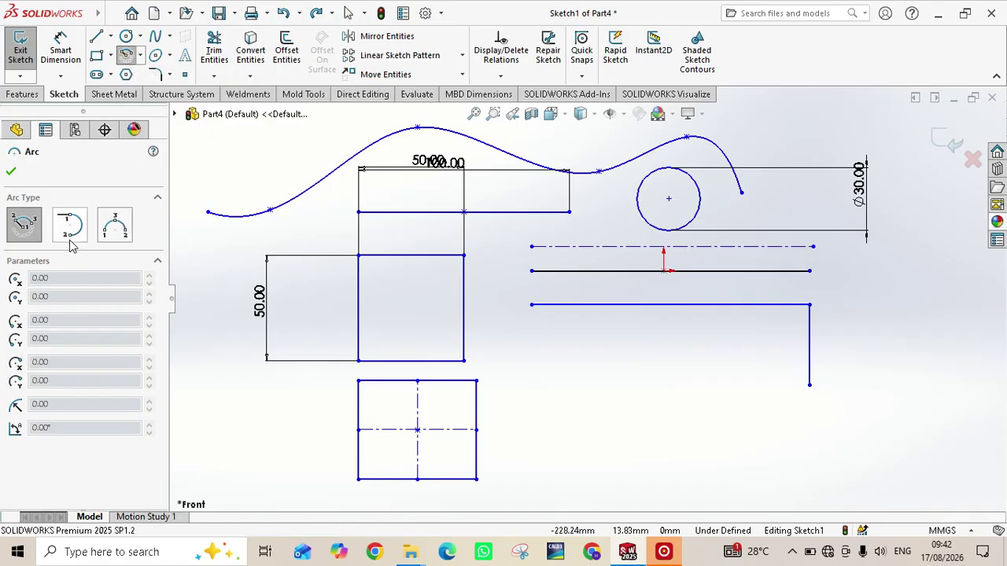
{"action": "left_click", "coordinate": [565, 399]}
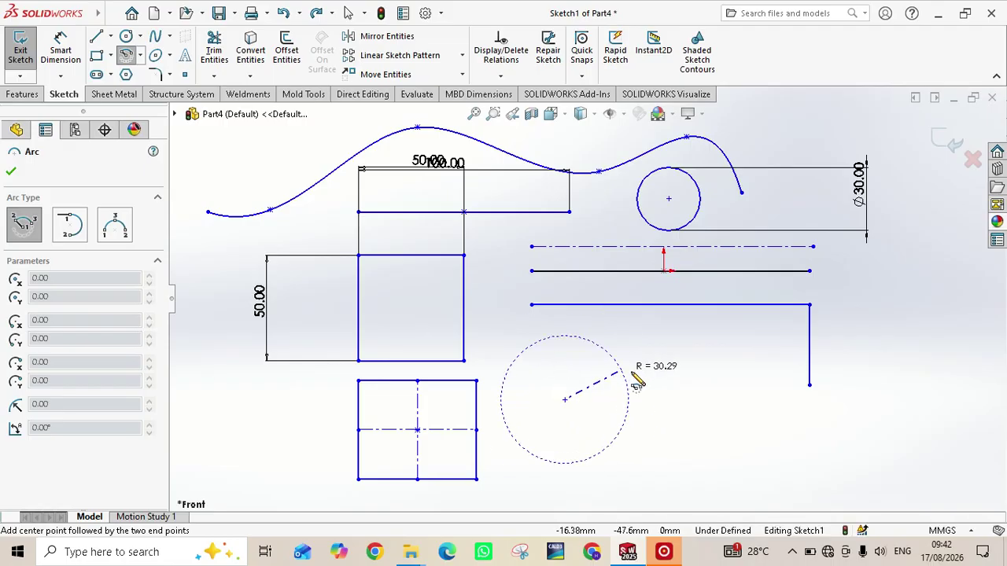
{"action": "left_click", "coordinate": [665, 390]}
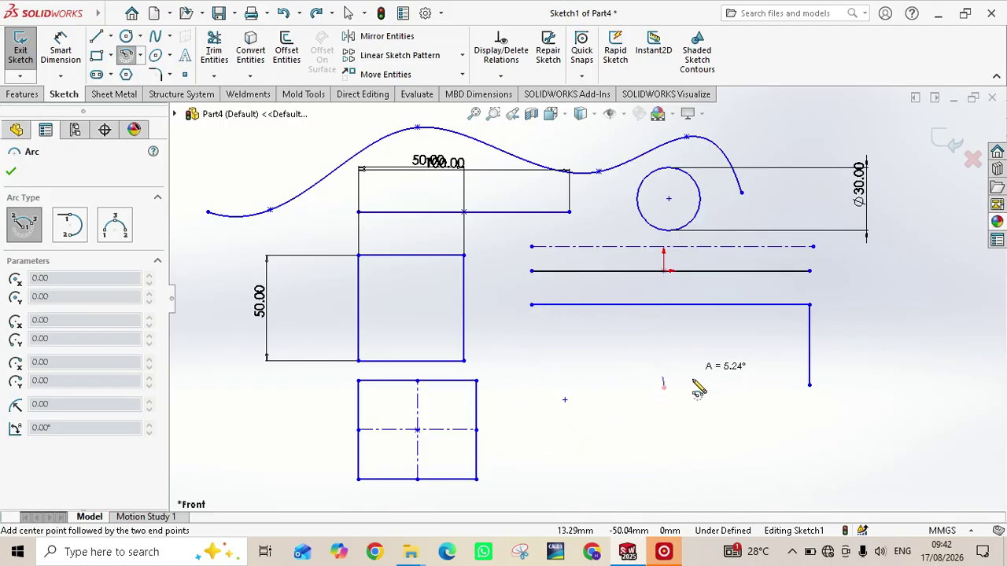
{"action": "left_click", "coordinate": [511, 399]}
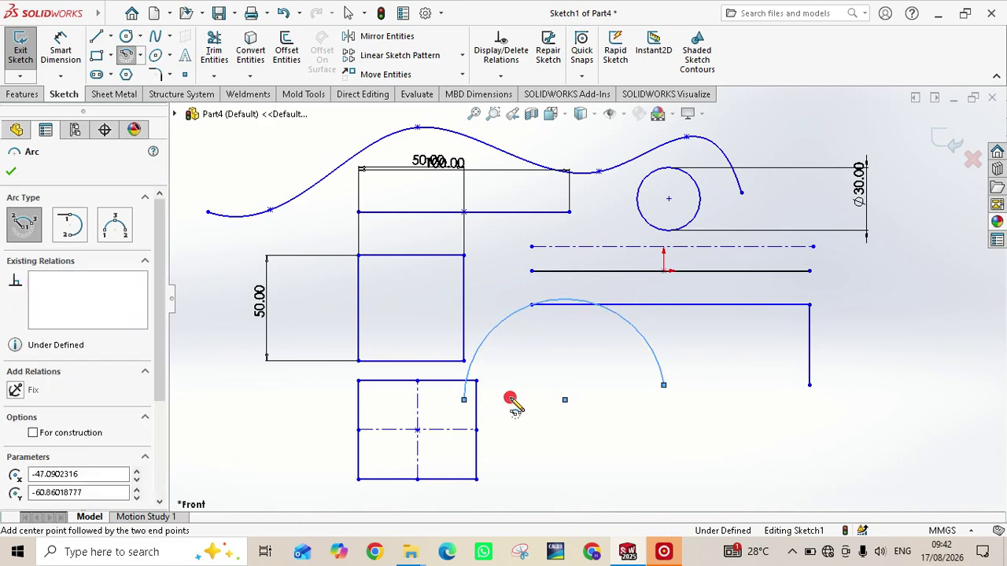
- Sketch a tangent arc bulging upward from the left endpoint of the midpoint line to its right endpoint
{"action": "left_click", "coordinate": [71, 221]}
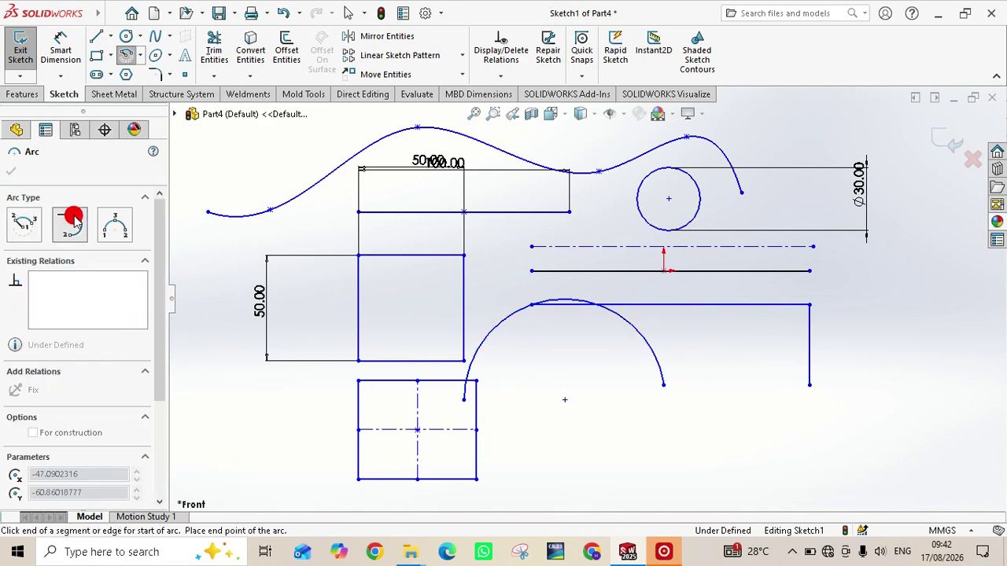
{"action": "left_click", "coordinate": [697, 430]}
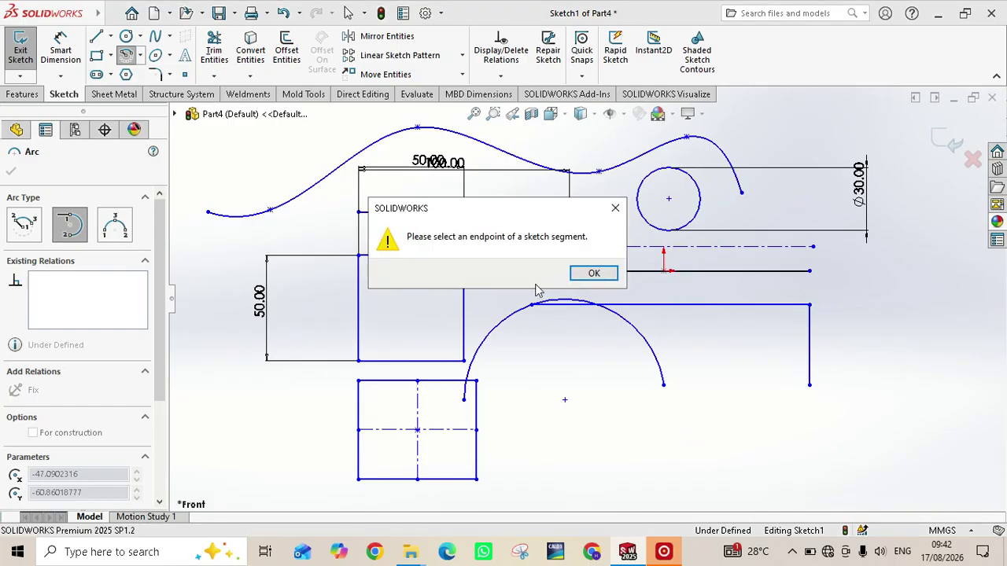
{"action": "left_click", "coordinate": [586, 275]}
{"action": "left_click", "coordinate": [743, 426]}
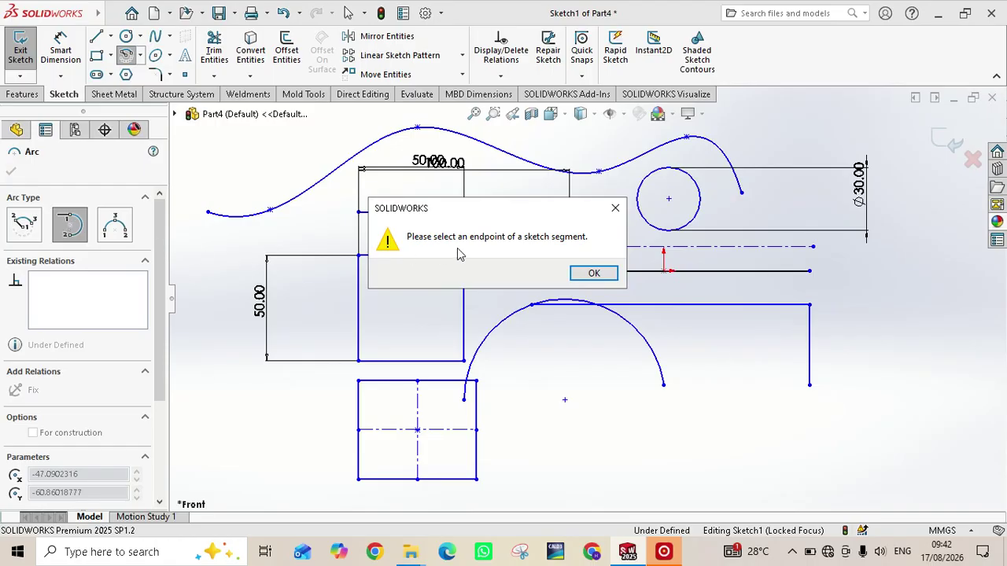
{"action": "left_click", "coordinate": [583, 273]}
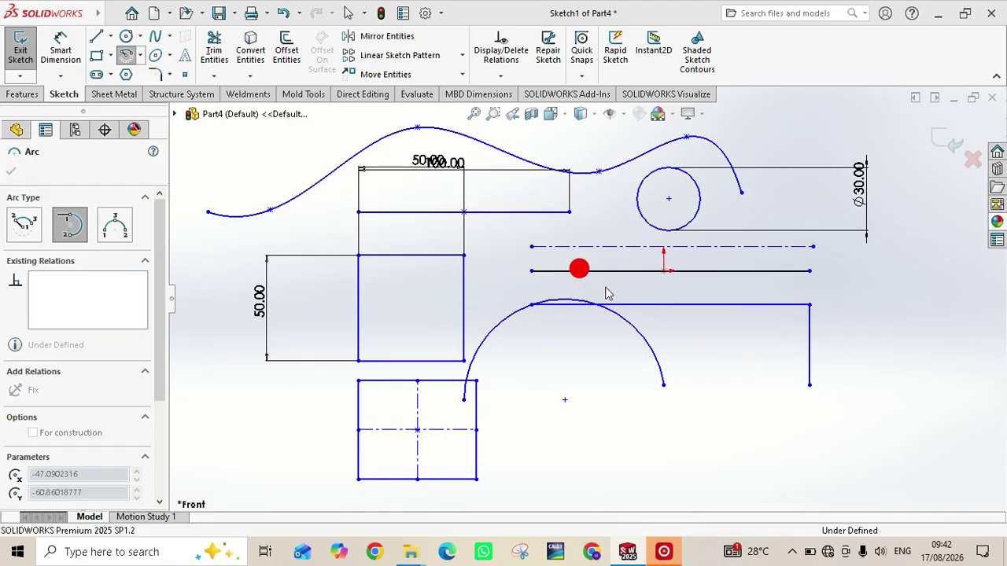
{"action": "left_click", "coordinate": [532, 272]}
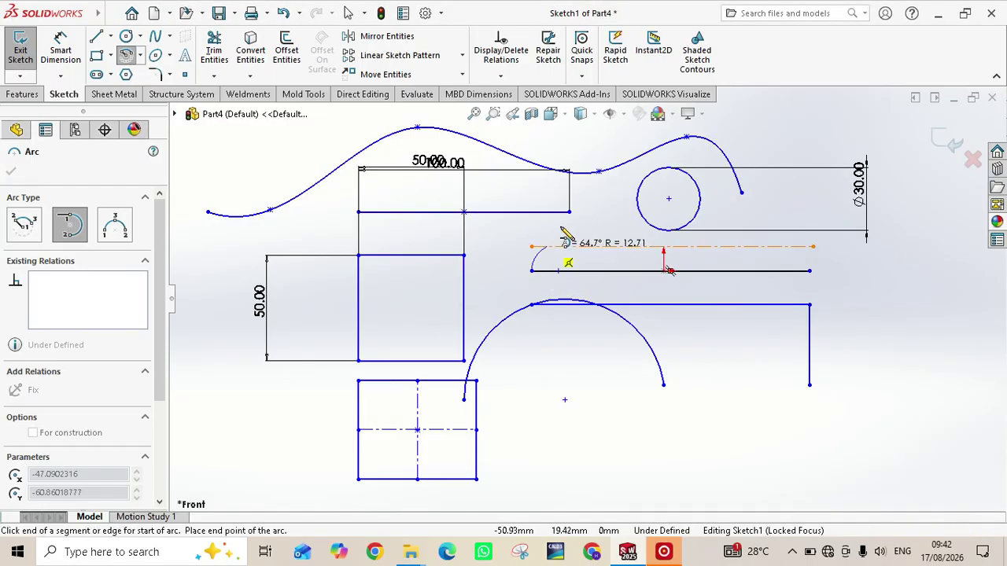
{"action": "left_click", "coordinate": [811, 272]}
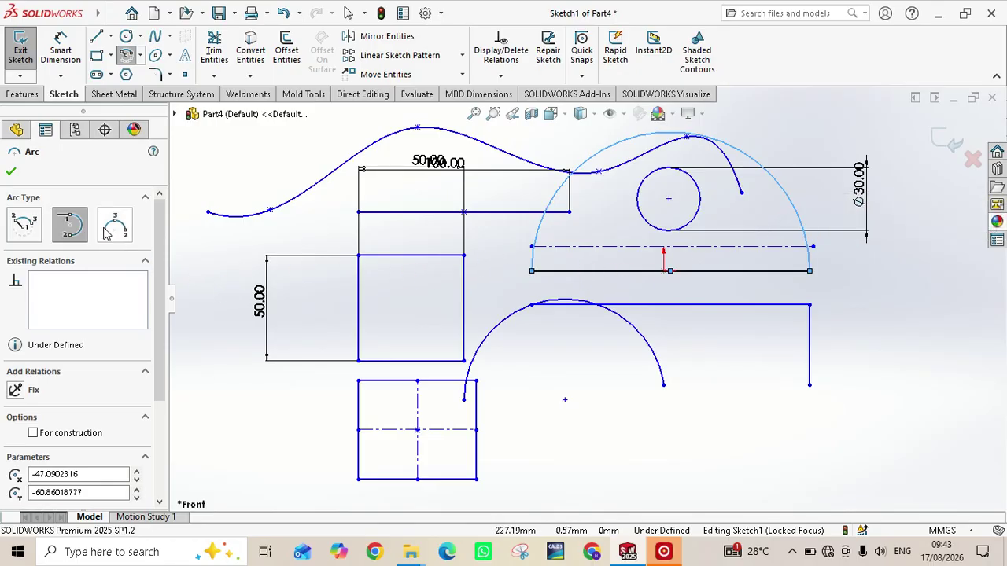
- Sketch a tilted ellipse below the spline's left end, centred at about X -216, Y 4 mm, with radii of about 41 and 20 mm
{"action": "left_click", "coordinate": [171, 54]}
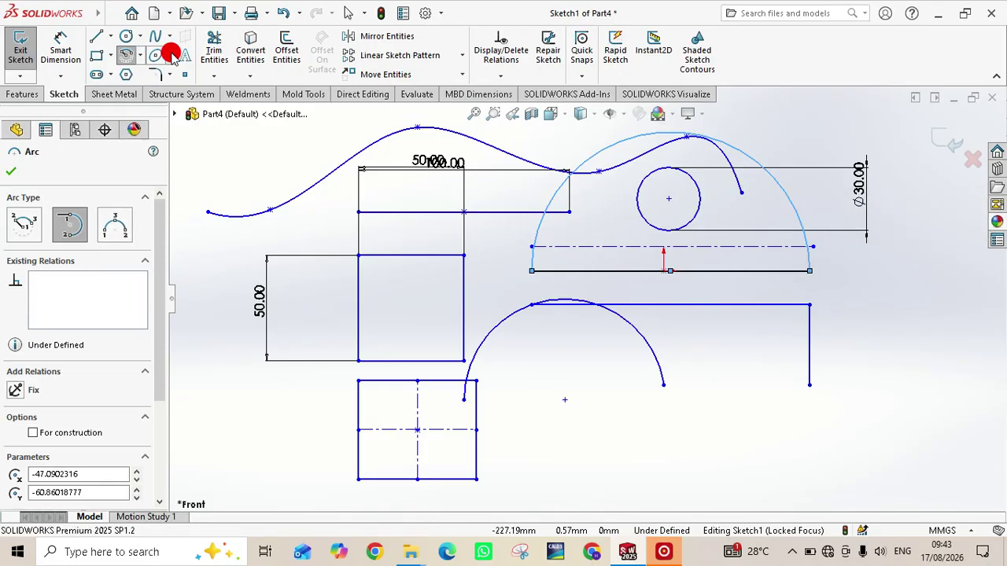
{"action": "left_click", "coordinate": [180, 78]}
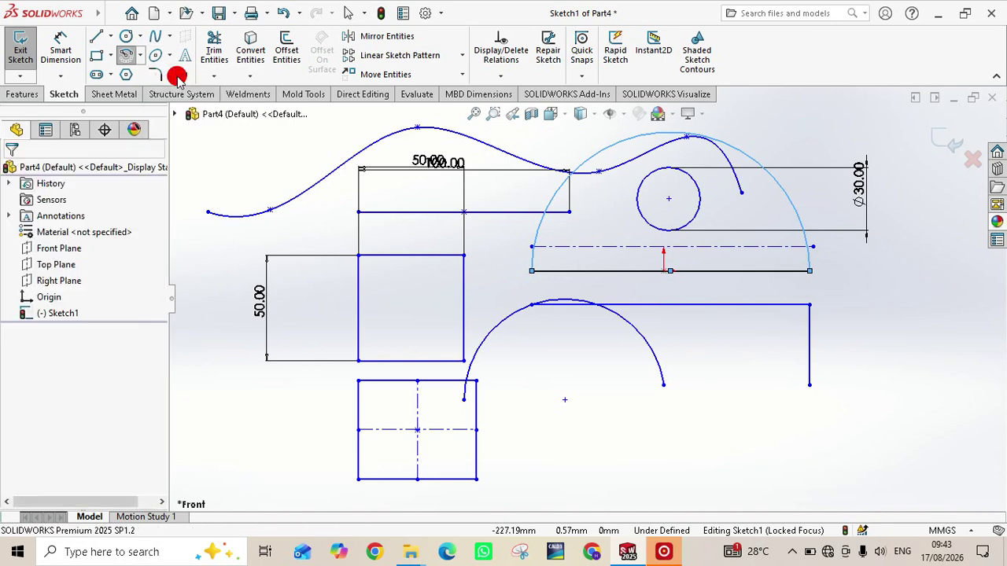
{"action": "left_click", "coordinate": [167, 55]}
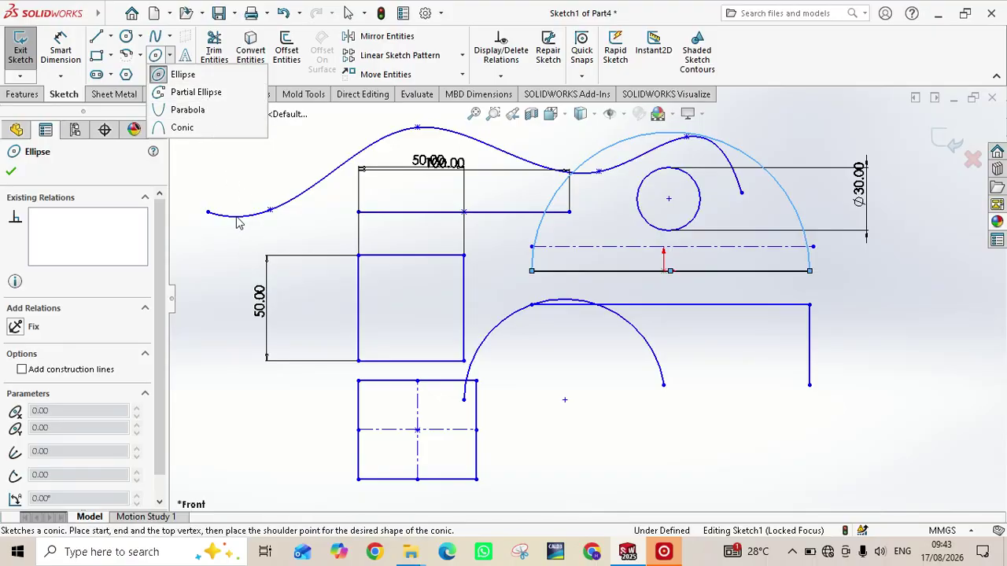
{"action": "left_click", "coordinate": [207, 262]}
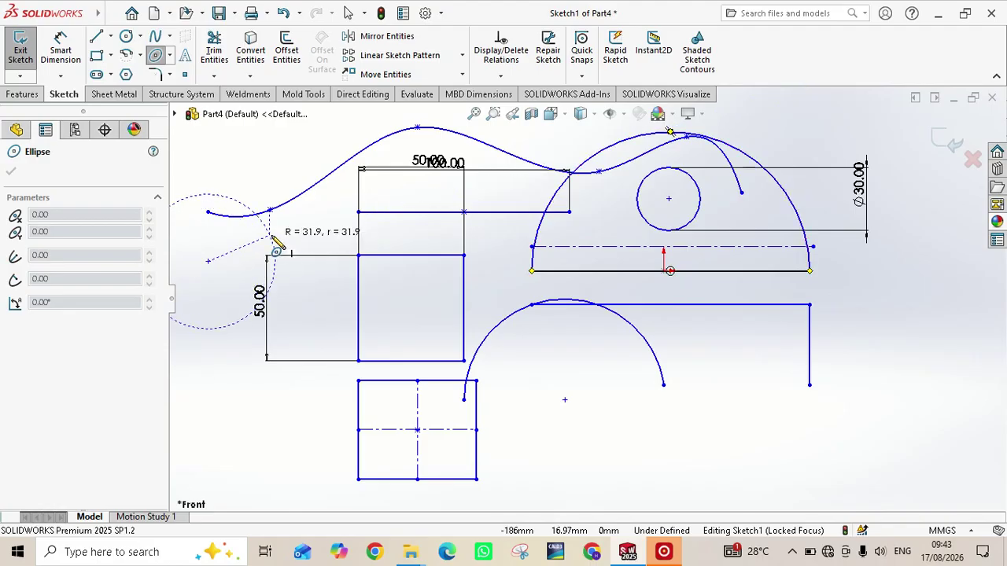
{"action": "left_click", "coordinate": [288, 233]}
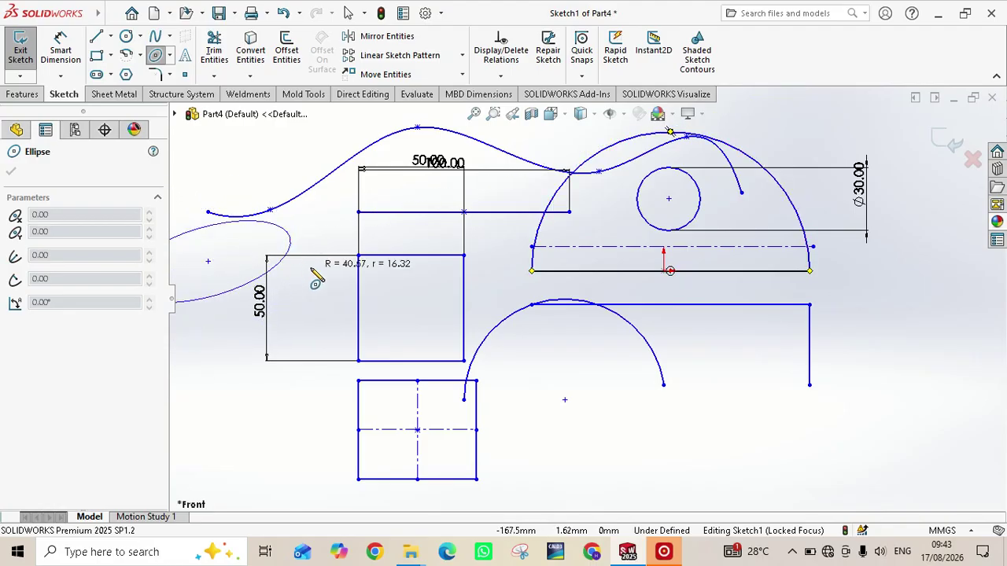
{"action": "left_click", "coordinate": [316, 285]}
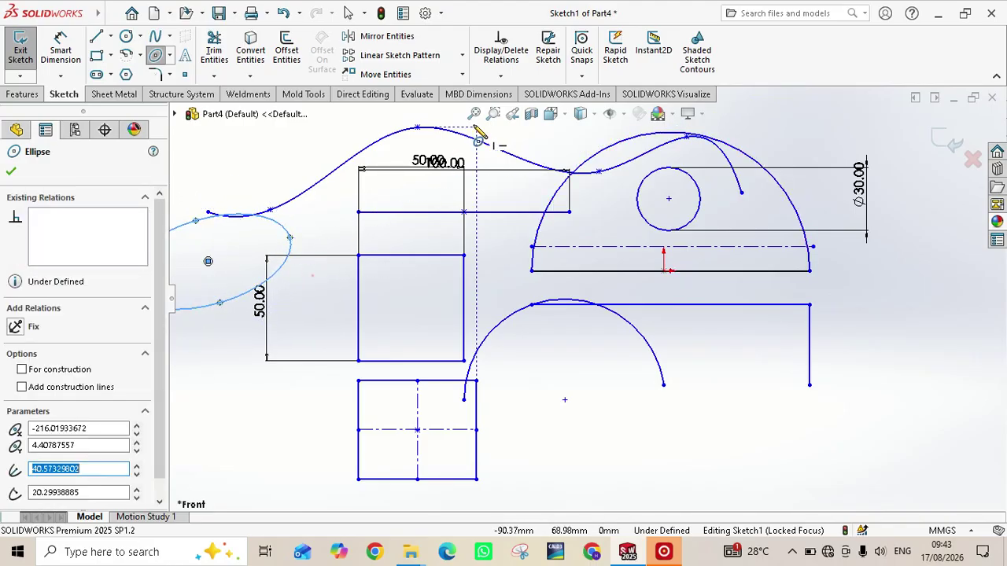
- Sketch a horizontal straight slot above and to the left of the ellipse, with centers about 117 mm apart and a width of about 54 mm
{"action": "left_click", "coordinate": [474, 114]}
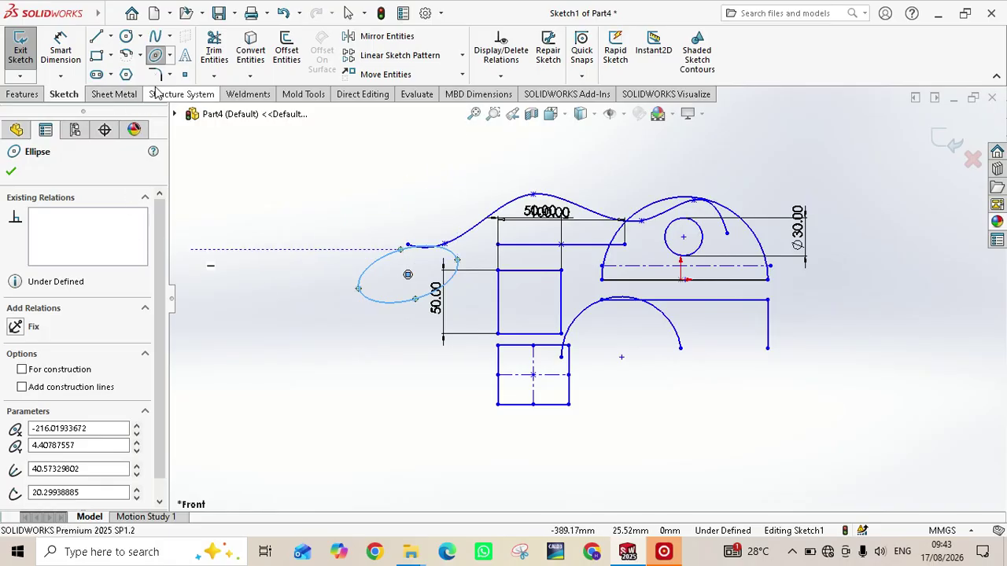
{"action": "left_click", "coordinate": [108, 74]}
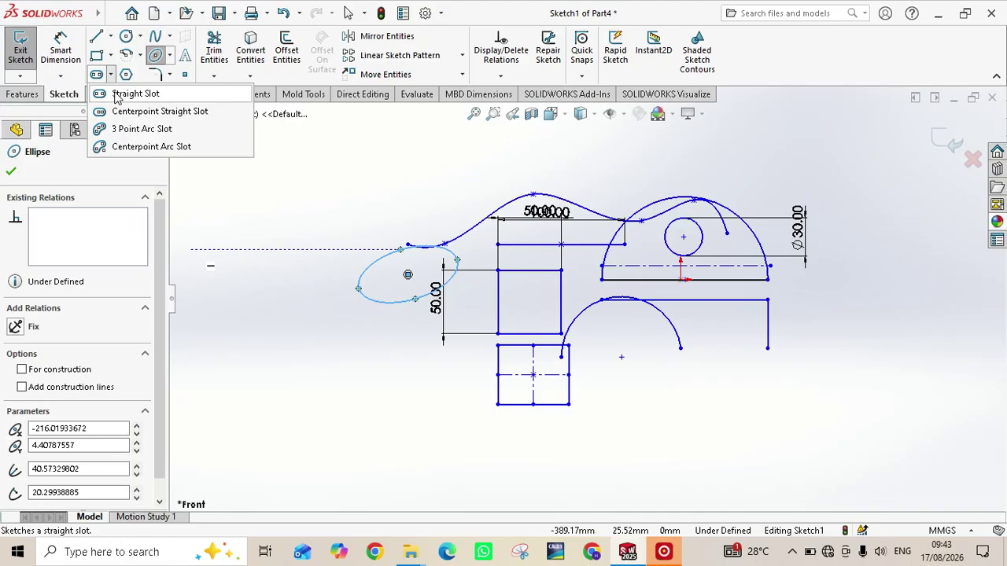
{"action": "left_click", "coordinate": [126, 94]}
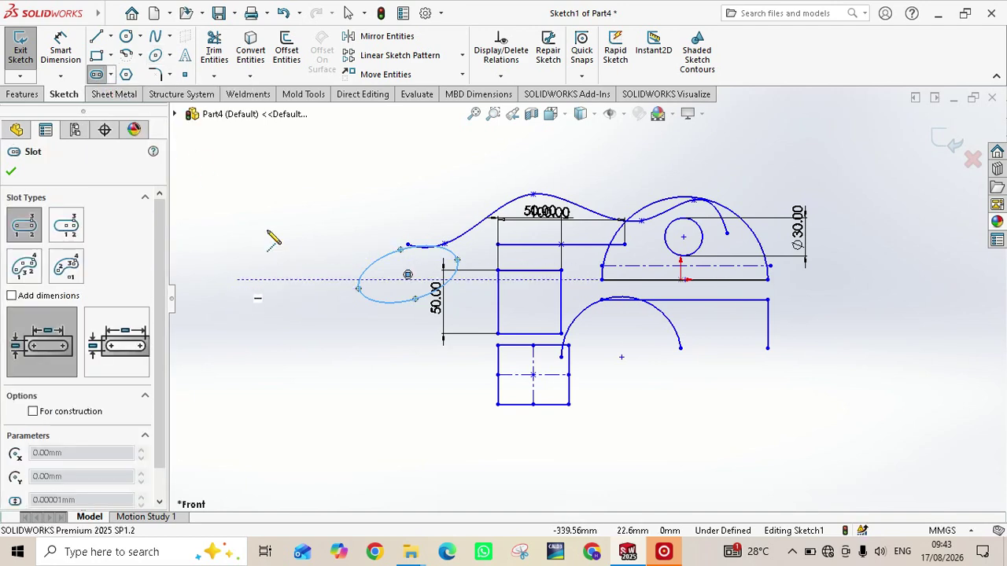
{"action": "left_click", "coordinate": [235, 201]}
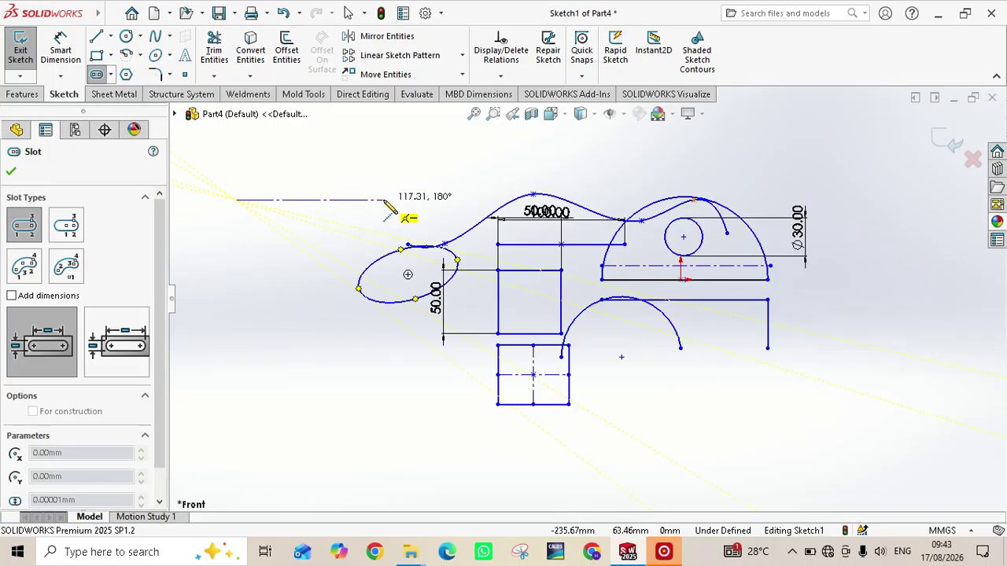
{"action": "left_click", "coordinate": [385, 200]}
{"action": "left_click", "coordinate": [392, 234]}
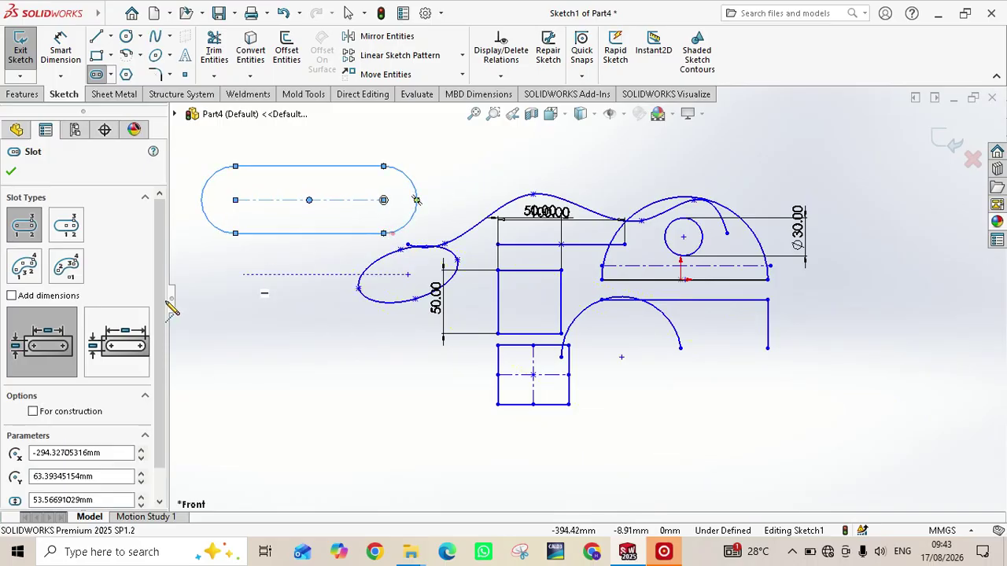
- Sketch a second straight slot about 79 mm wide below the horizontal slot, sloping down to the right
{"action": "left_click", "coordinate": [248, 340]}
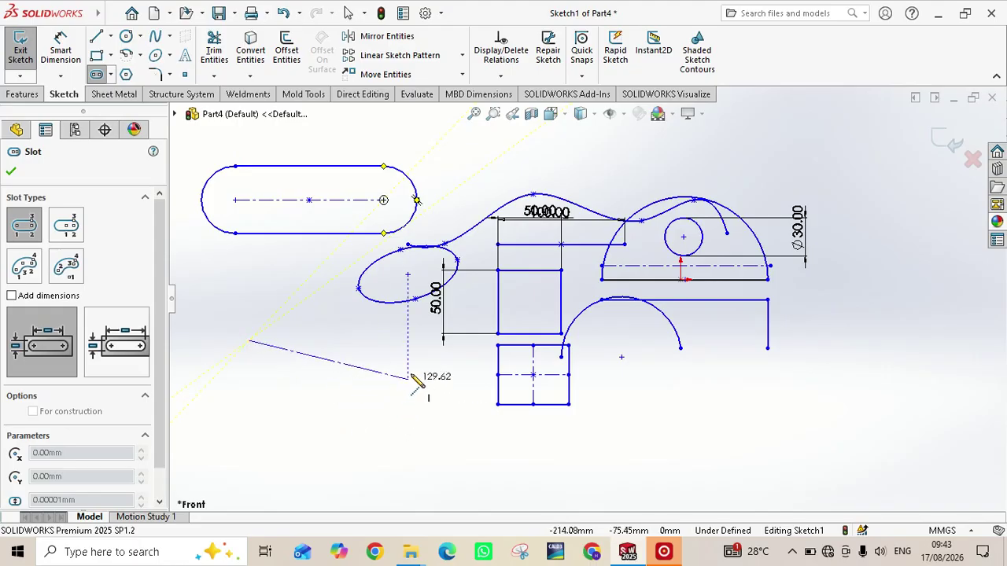
{"action": "left_click", "coordinate": [336, 457]}
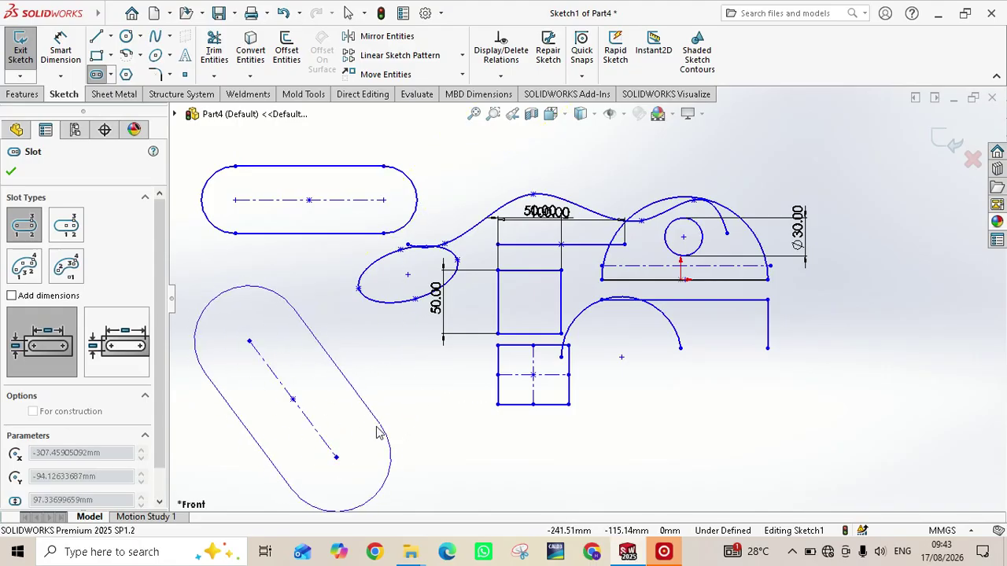
{"action": "left_click", "coordinate": [379, 430]}
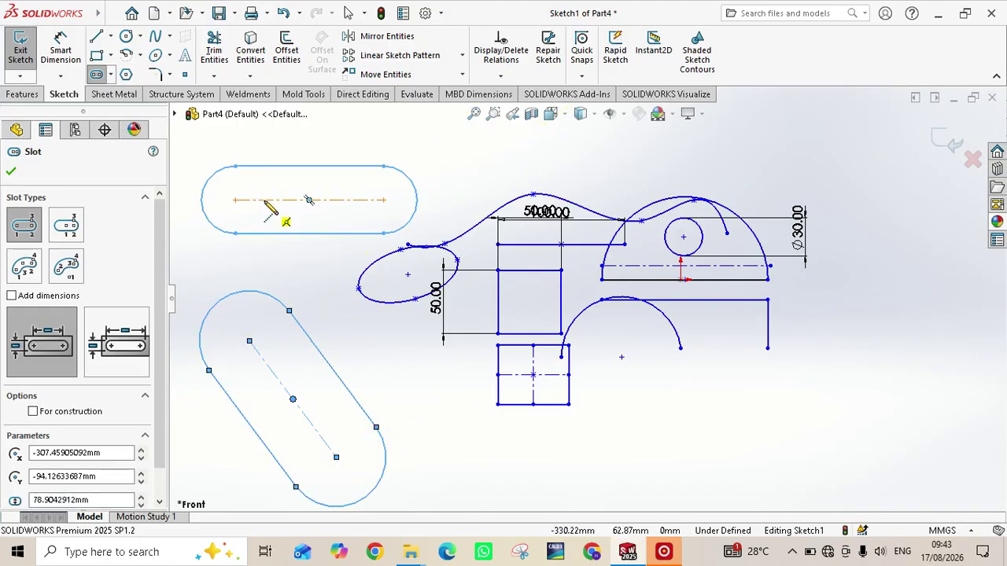
- Sketch a three-sided polygon with an inscribed circle in the empty area below the arcs and the right-angled lines
{"action": "left_click", "coordinate": [130, 76]}
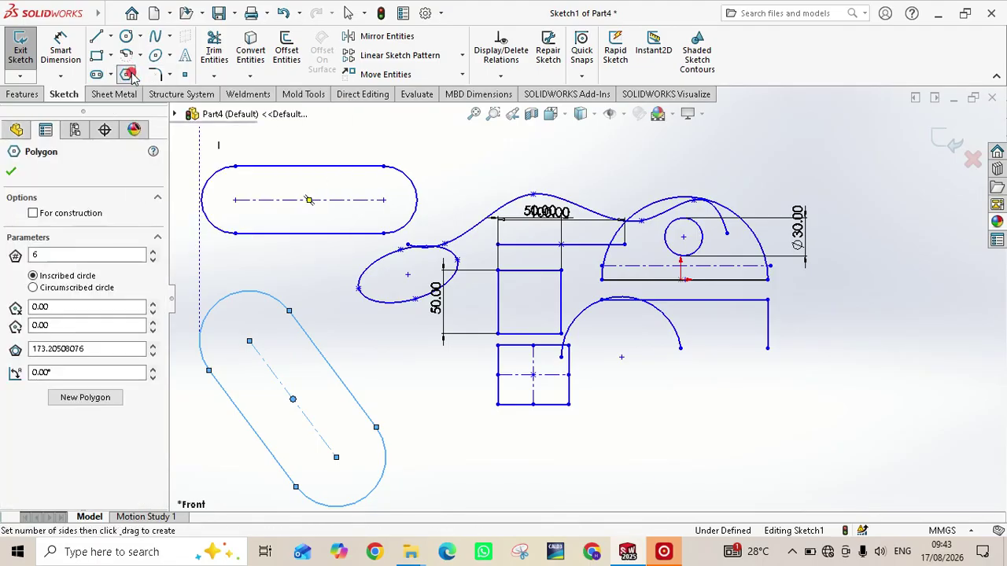
{"action": "left_click", "coordinate": [49, 255]}
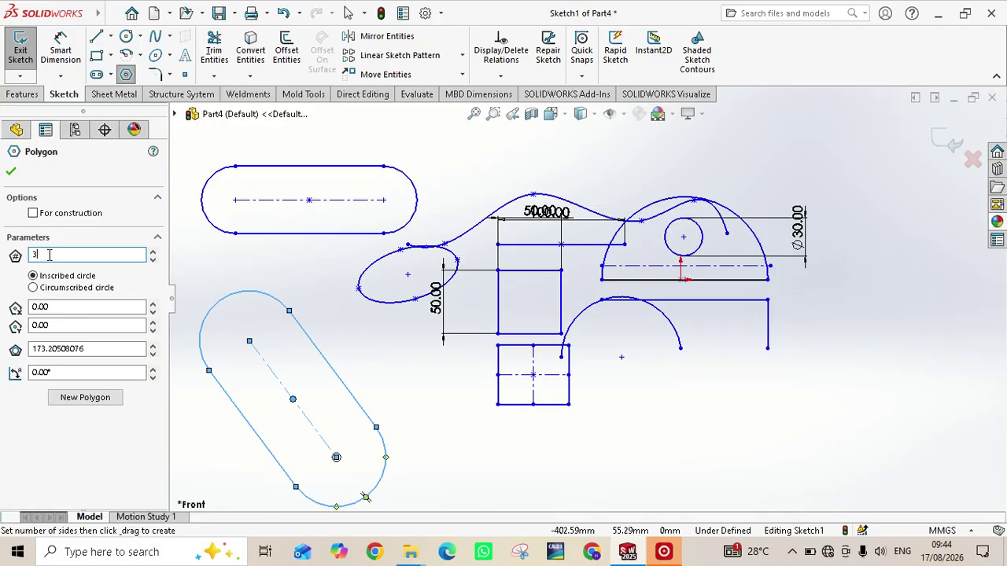
{"action": "left_click", "coordinate": [11, 173]}
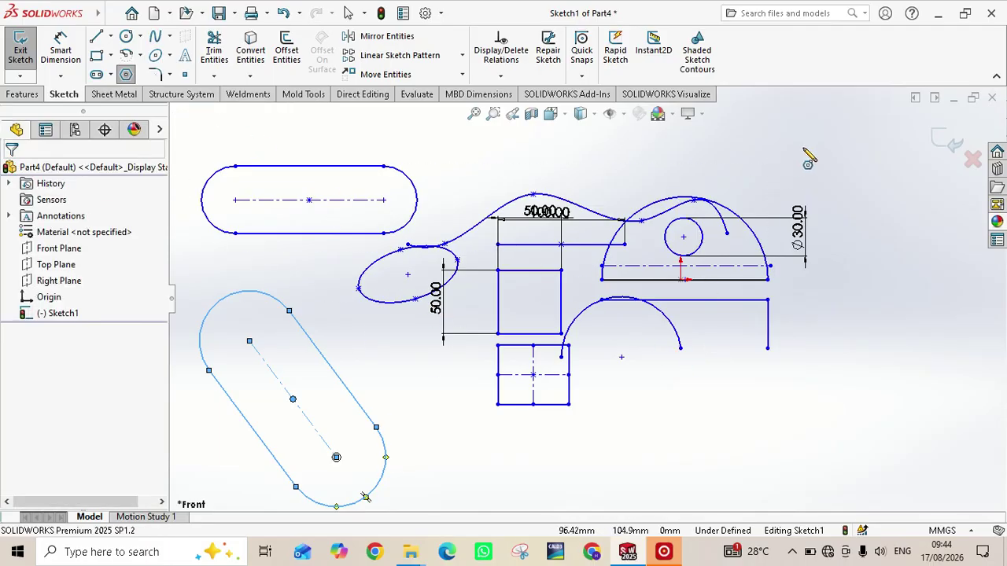
{"action": "scroll", "coordinate": [722, 431], "scroll_direction": "up", "scroll_amount": 3}
{"action": "scroll", "coordinate": [714, 415], "scroll_direction": "down", "scroll_amount": 1}
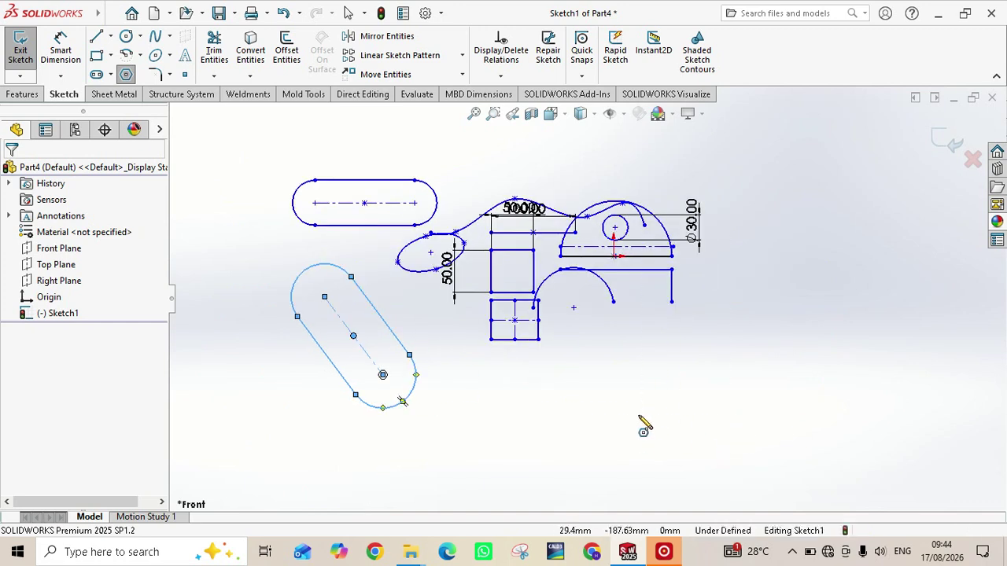
{"action": "left_click", "coordinate": [641, 403]}
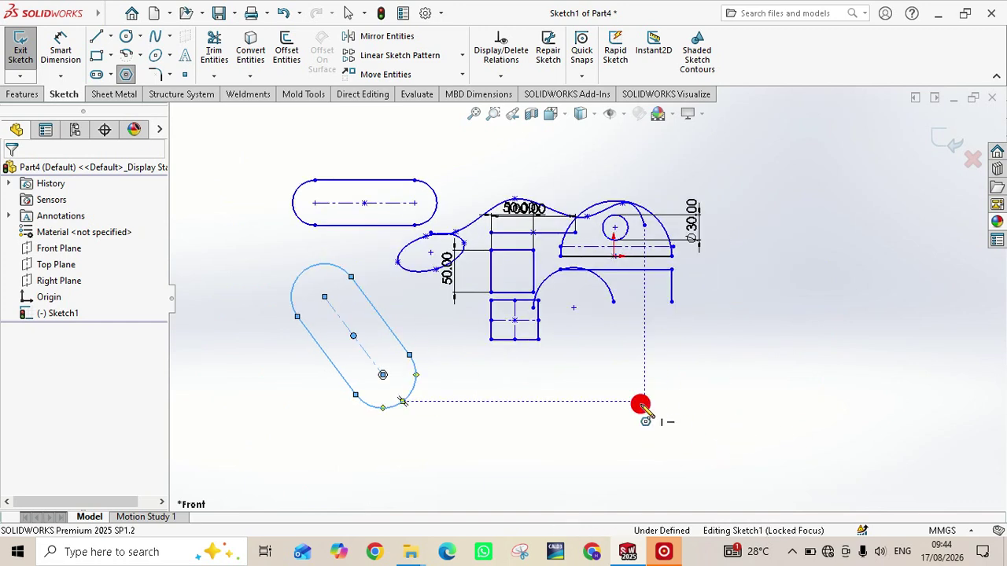
{"action": "left_click", "coordinate": [720, 440]}
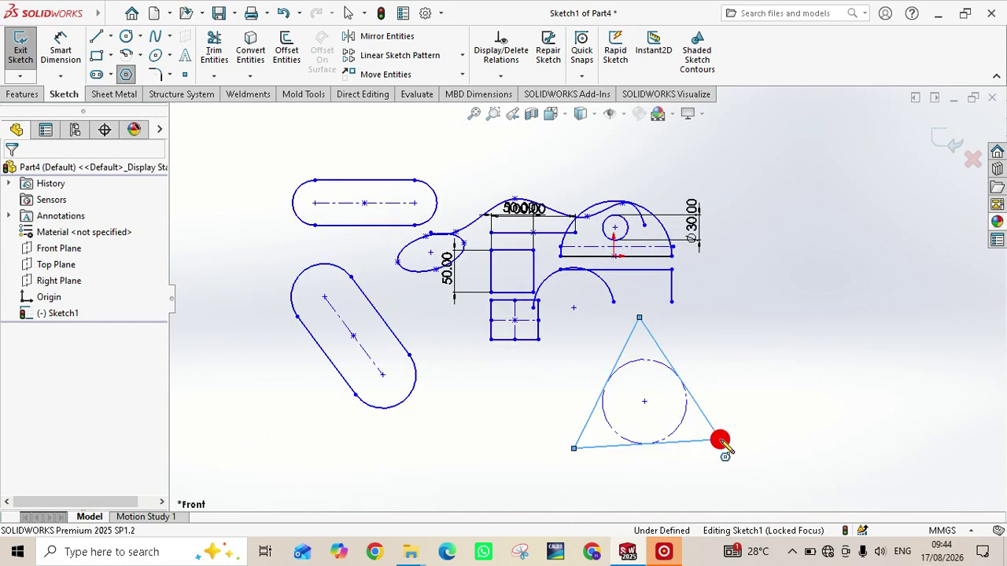
- Sketch a five-sided polygon with an inscribed circle to the right of the triangle and leave the Polygon tool
{"action": "left_click", "coordinate": [133, 75]}
{"action": "left_click", "coordinate": [130, 75]}
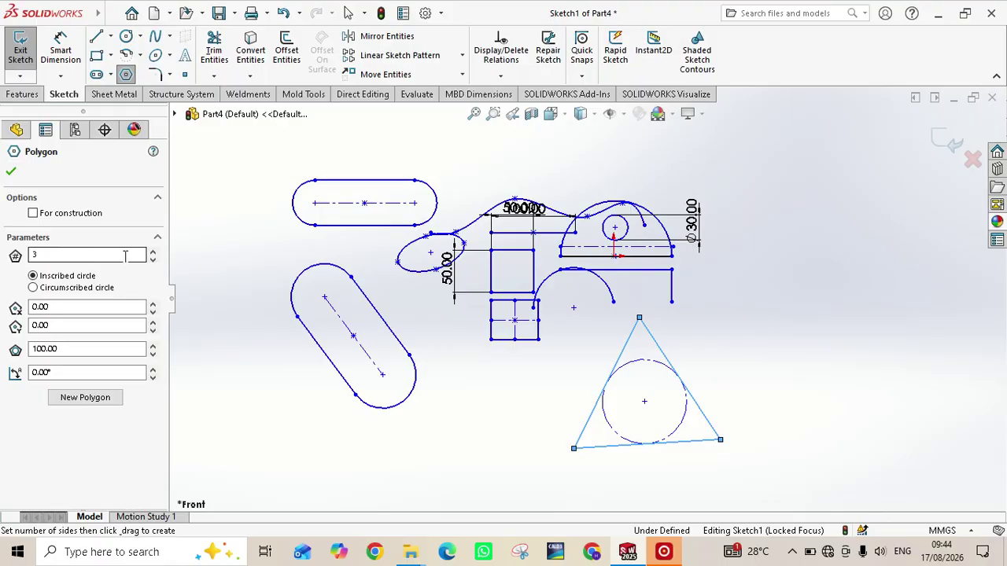
{"action": "double_click", "coordinate": [125, 256]}
{"action": "left_click", "coordinate": [11, 170]}
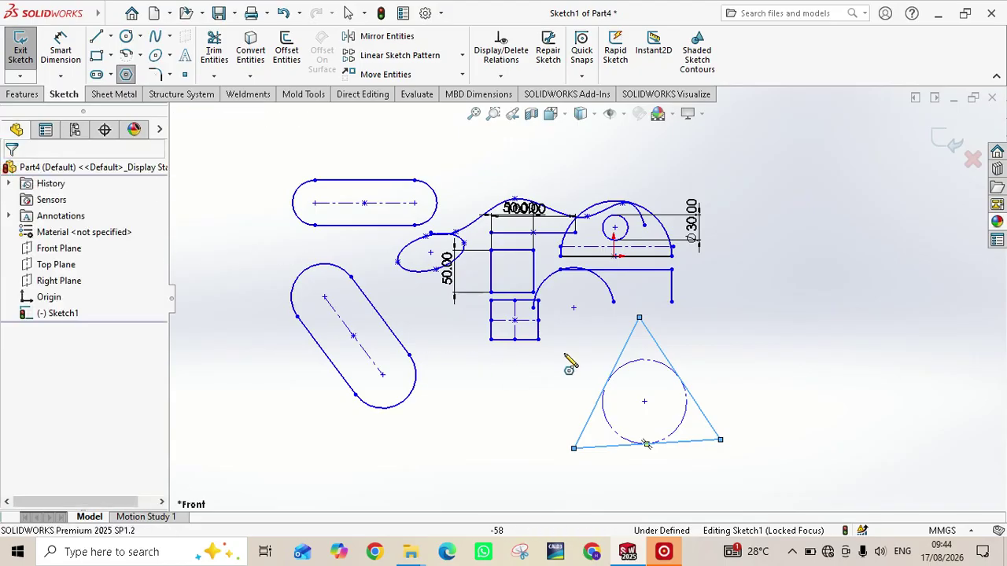
{"action": "left_click", "coordinate": [796, 376]}
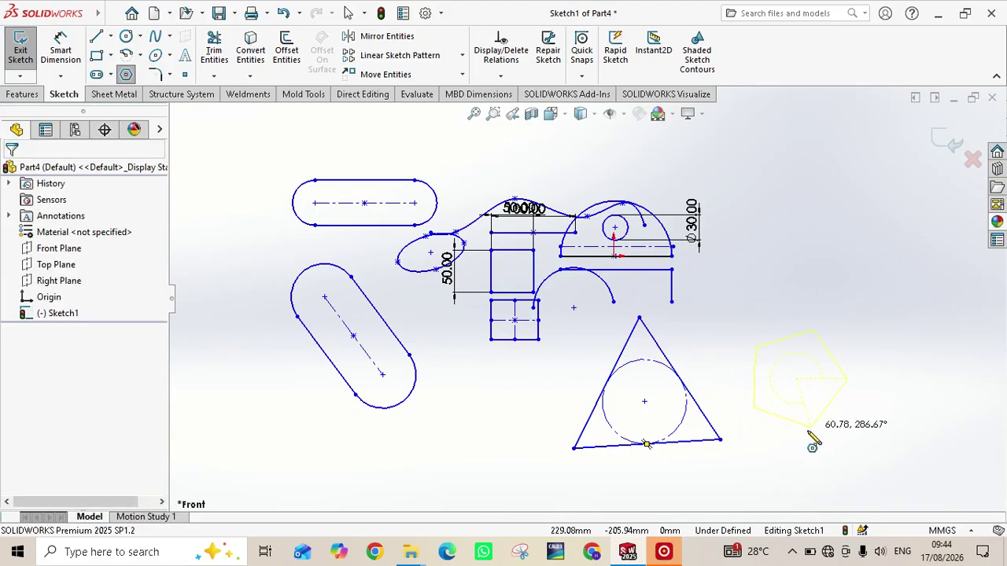
{"action": "left_click", "coordinate": [767, 433]}
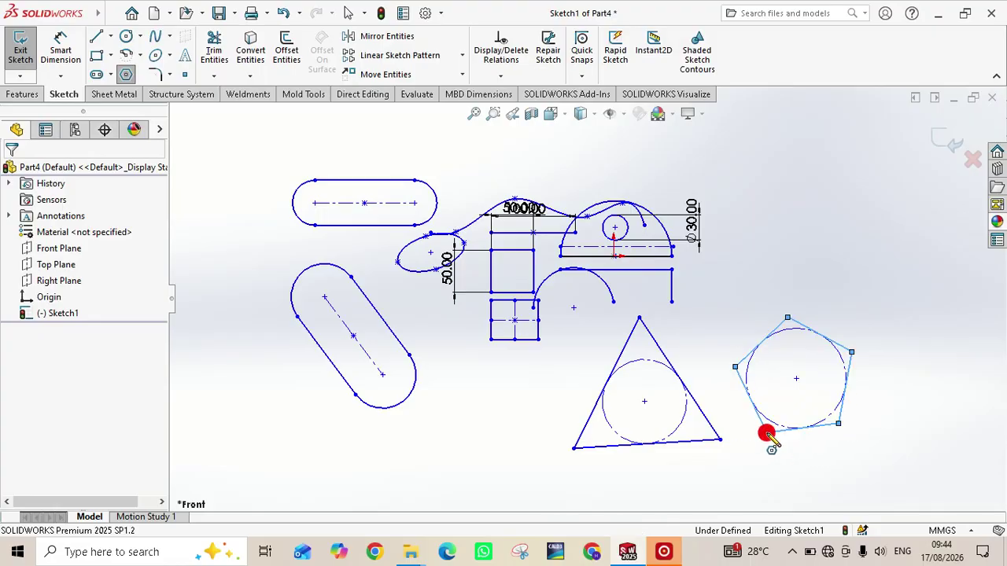
{"action": "left_click", "coordinate": [128, 74]}
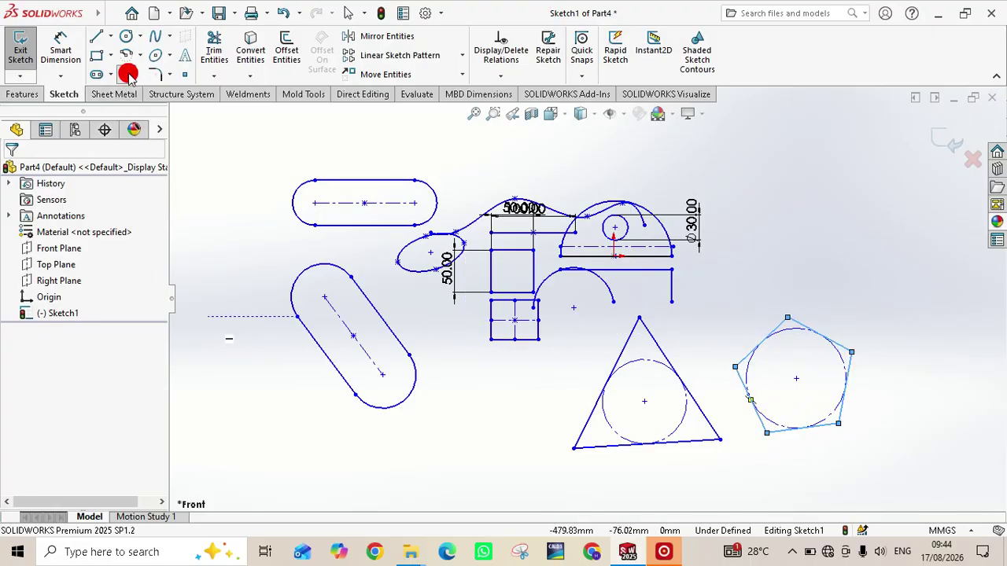
- Round the two upper corners of the 50 mm square with 10 mm sketch fillets
{"action": "left_click", "coordinate": [170, 75]}
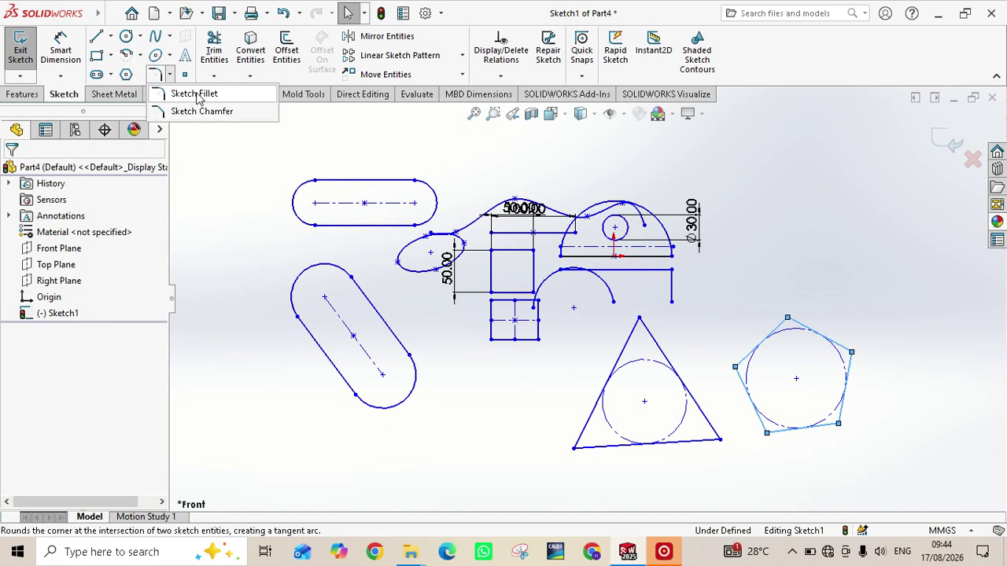
{"action": "left_click", "coordinate": [197, 95]}
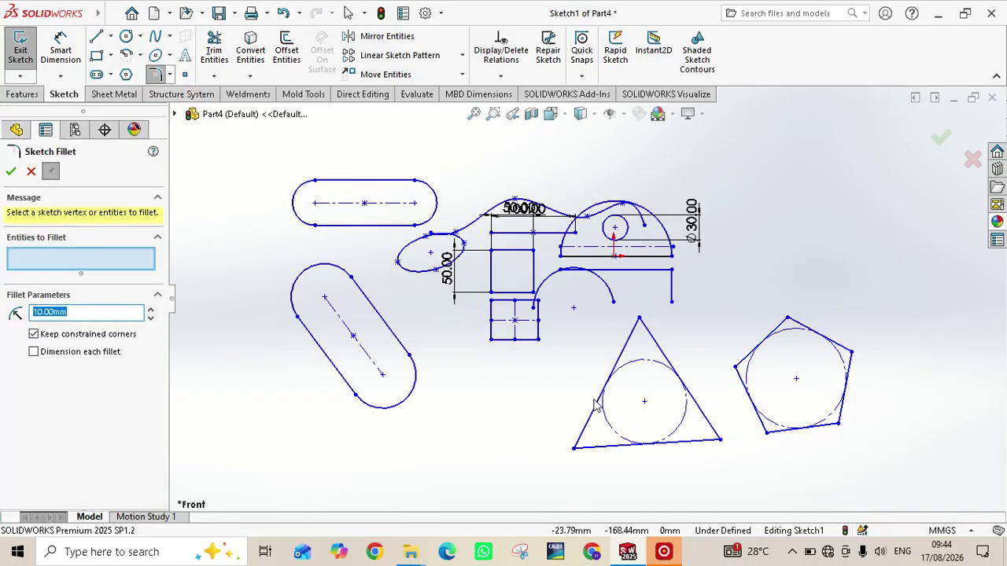
{"action": "key", "text": "z"}
{"action": "scroll", "coordinate": [672, 324], "scroll_direction": "down", "scroll_amount": 5}
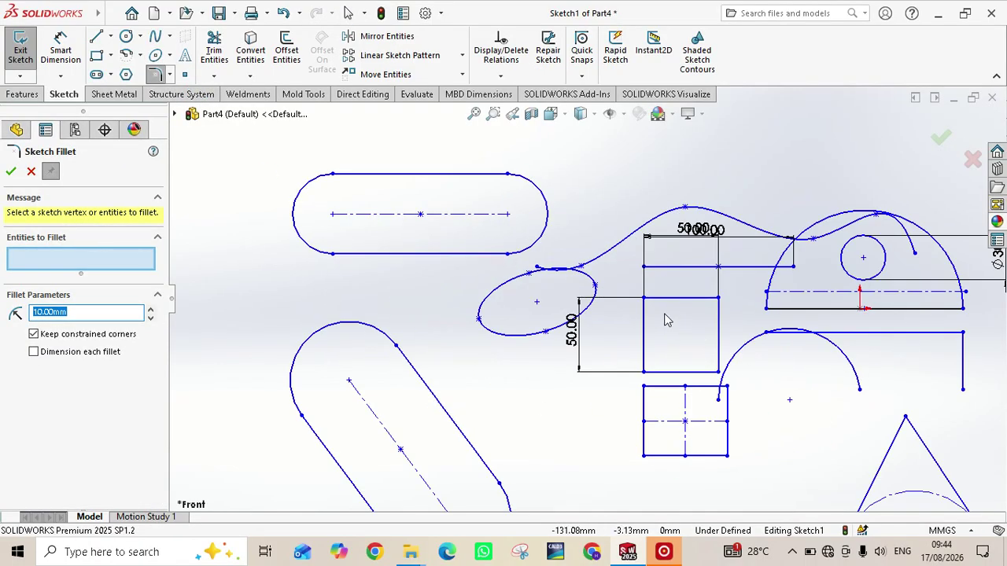
{"action": "scroll", "coordinate": [661, 311], "scroll_direction": "down", "scroll_amount": 4}
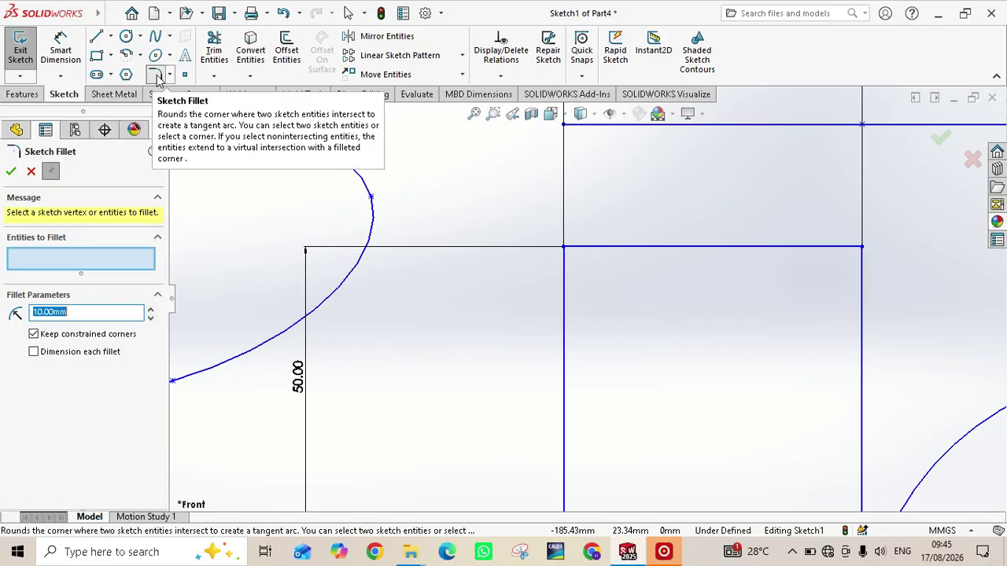
{"action": "left_click", "coordinate": [564, 247]}
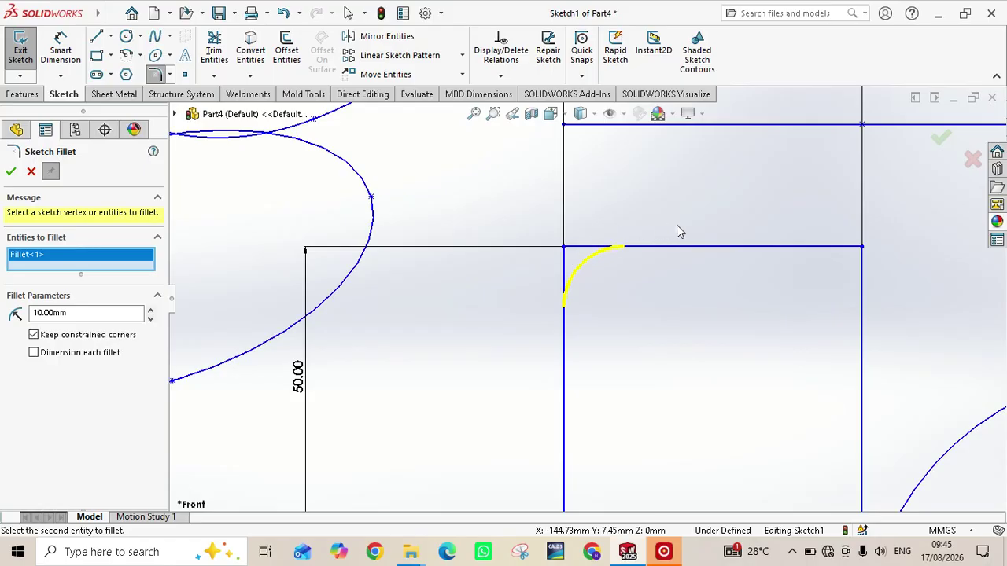
{"action": "left_click", "coordinate": [862, 247]}
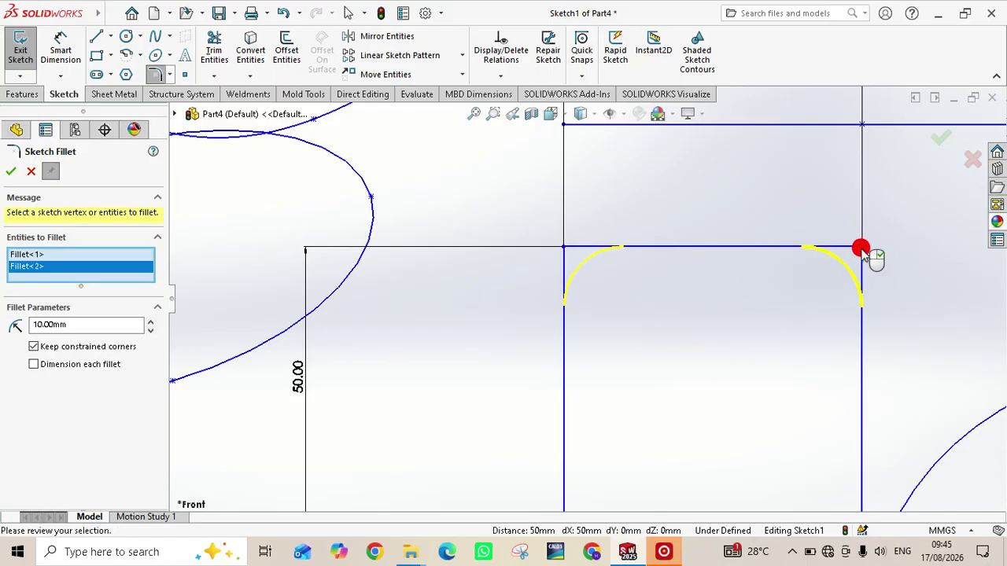
{"action": "left_click", "coordinate": [10, 171]}
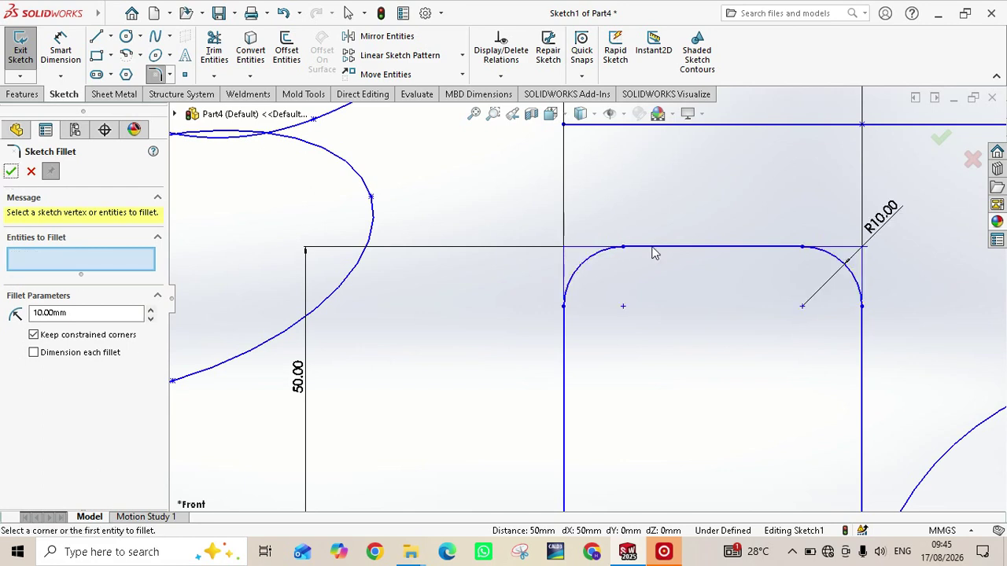
- Round the two lower corners of the 50 mm square with 2 mm sketch fillets
{"action": "scroll", "coordinate": [779, 294], "scroll_direction": "up", "scroll_amount": 5}
{"action": "scroll", "coordinate": [641, 307], "scroll_direction": "down", "scroll_amount": 3}
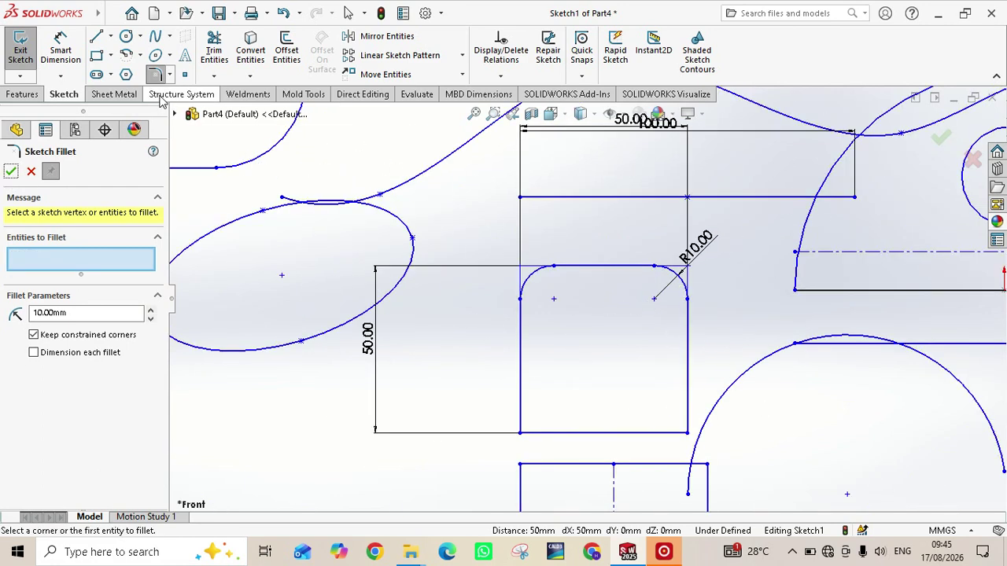
{"action": "left_click", "coordinate": [95, 314]}
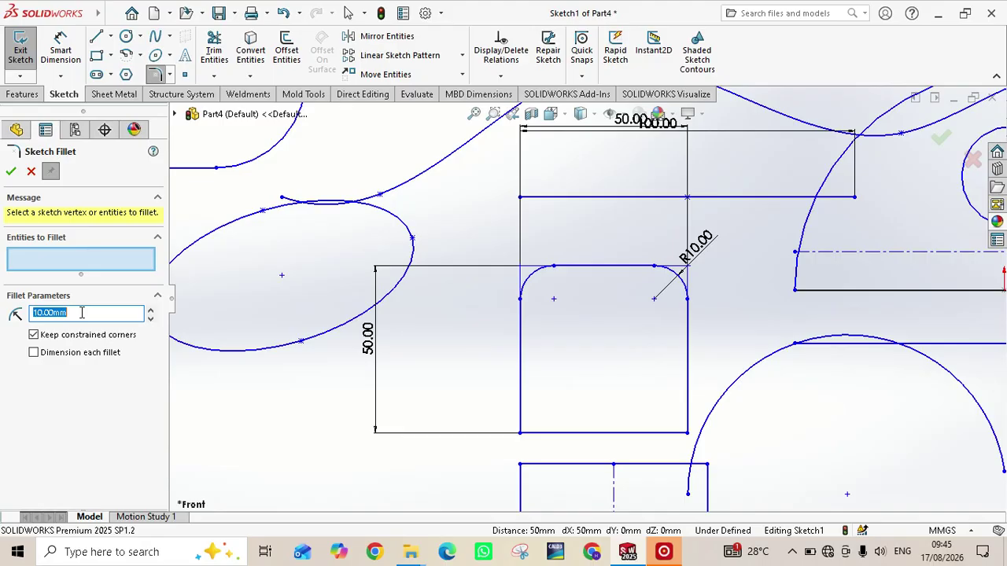
{"action": "type", "text": "2"}
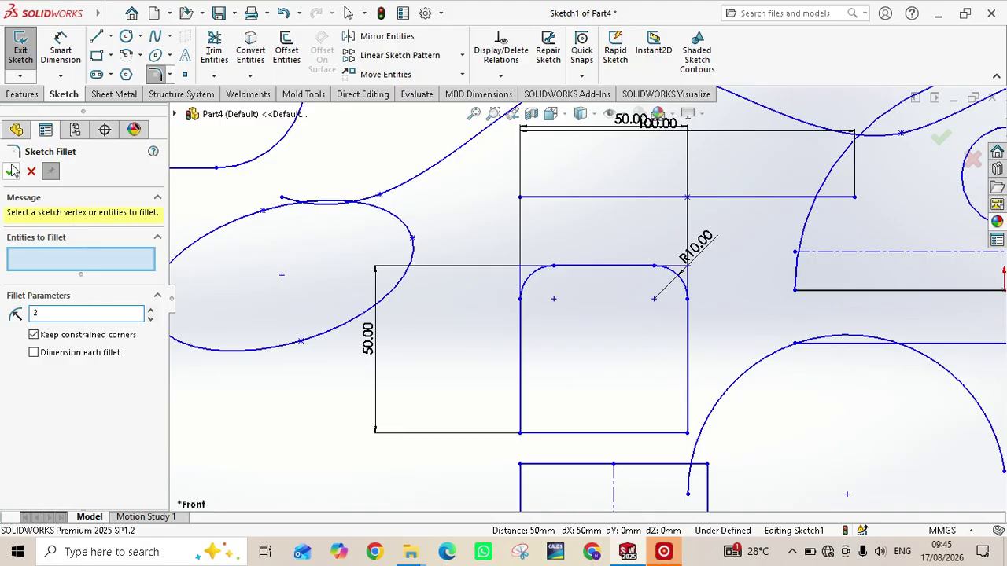
{"action": "left_click", "coordinate": [521, 438]}
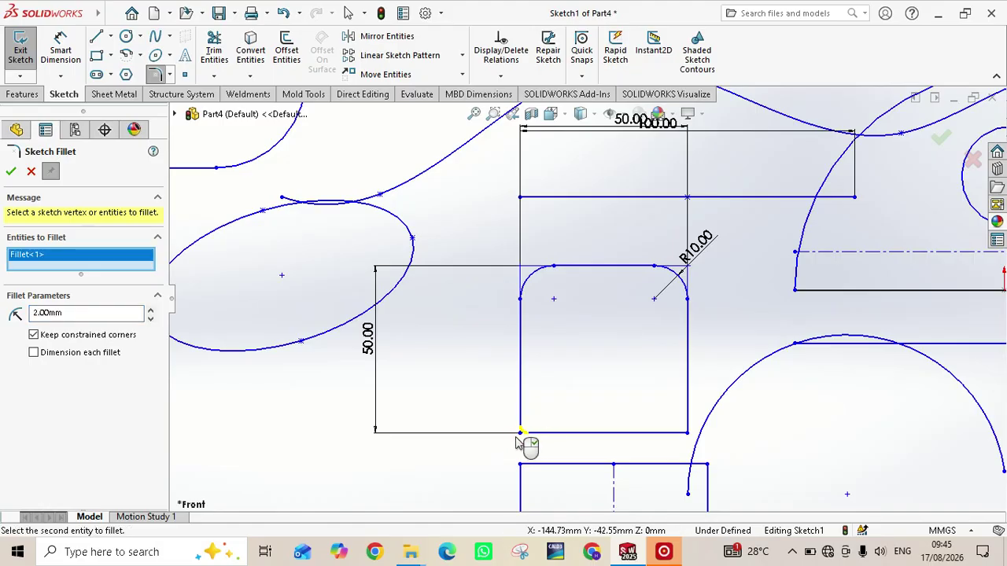
{"action": "scroll", "coordinate": [535, 439], "scroll_direction": "down", "scroll_amount": 5}
{"action": "scroll", "coordinate": [544, 414], "scroll_direction": "up", "scroll_amount": 1}
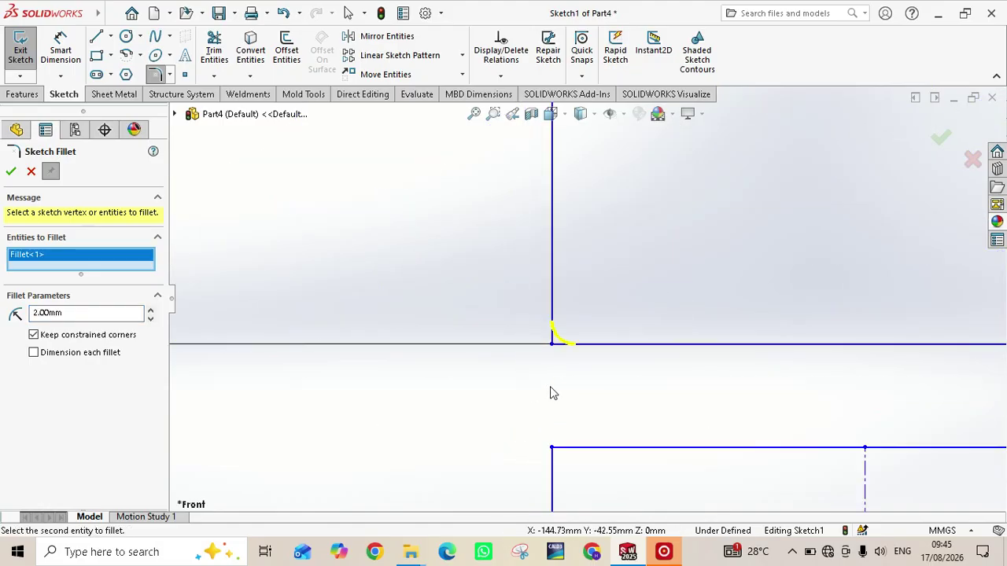
{"action": "scroll", "coordinate": [607, 261], "scroll_direction": "up", "scroll_amount": 5}
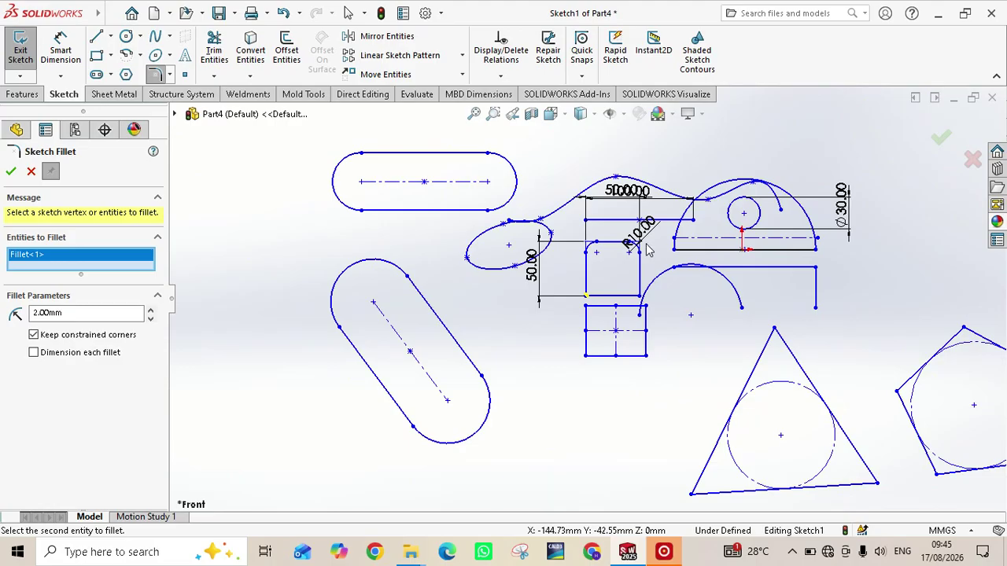
{"action": "scroll", "coordinate": [586, 299], "scroll_direction": "down", "scroll_amount": 5}
{"action": "scroll", "coordinate": [767, 330], "scroll_direction": "up", "scroll_amount": 5}
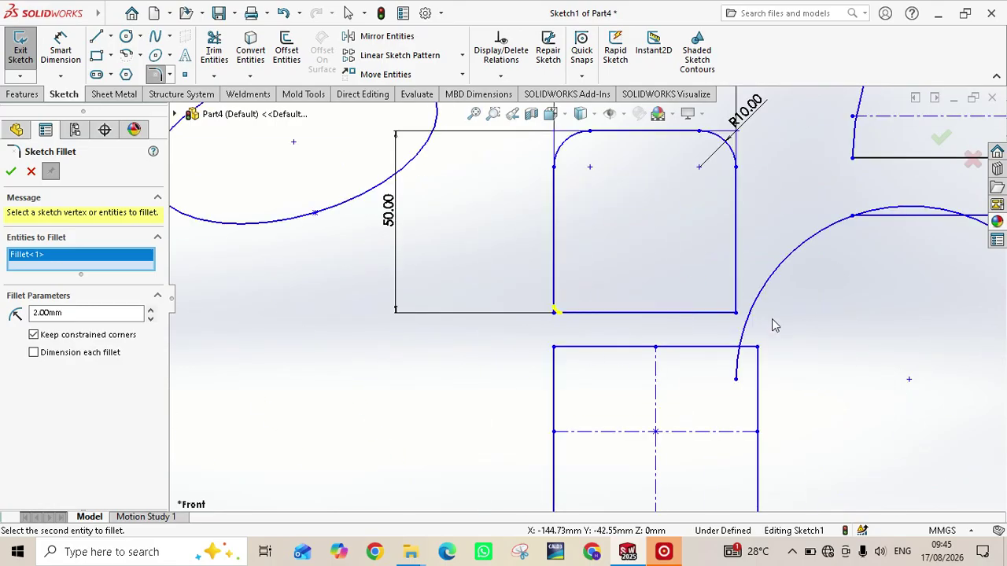
{"action": "scroll", "coordinate": [693, 280], "scroll_direction": "down", "scroll_amount": 5}
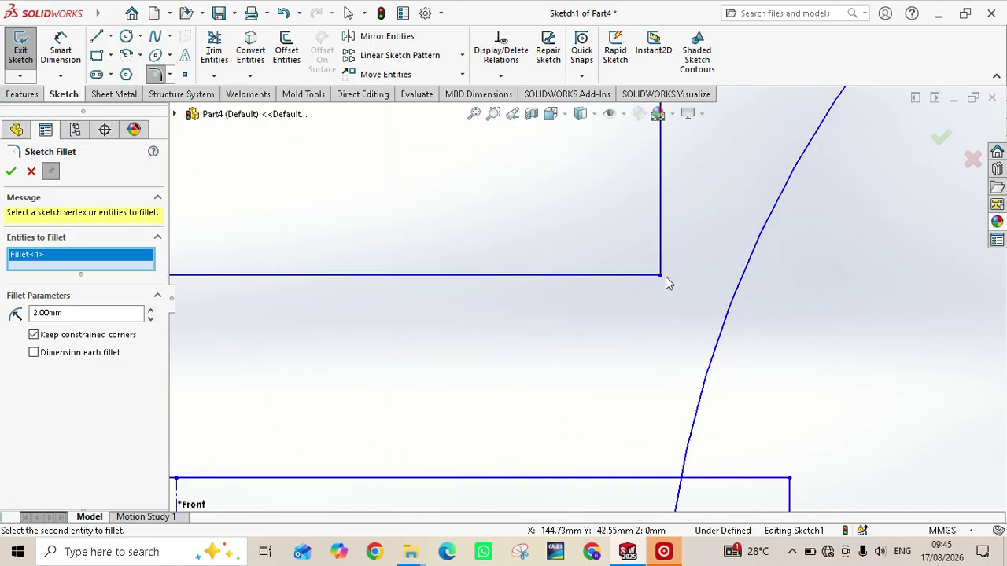
{"action": "left_click", "coordinate": [658, 277]}
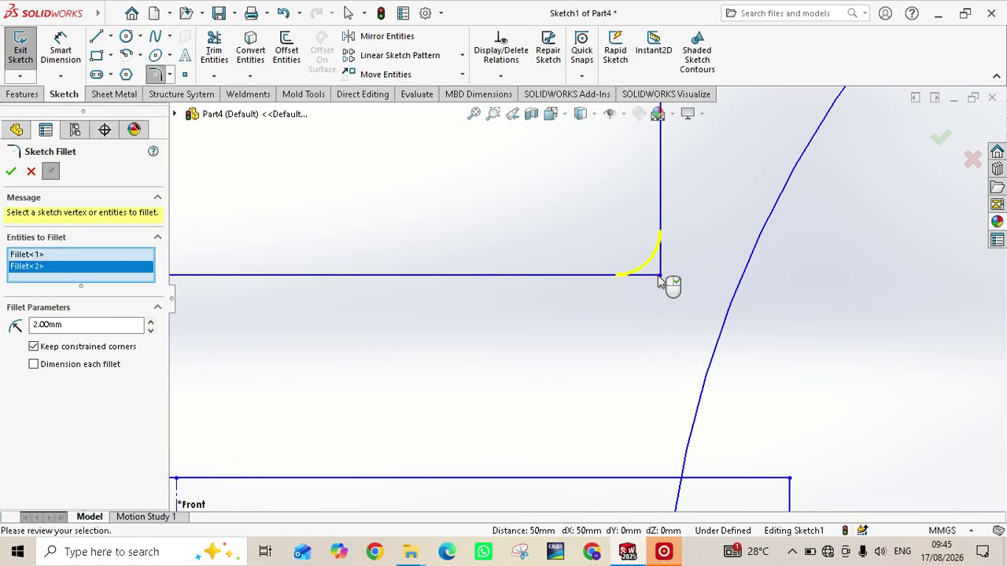
{"action": "scroll", "coordinate": [514, 272], "scroll_direction": "up", "scroll_amount": 2}
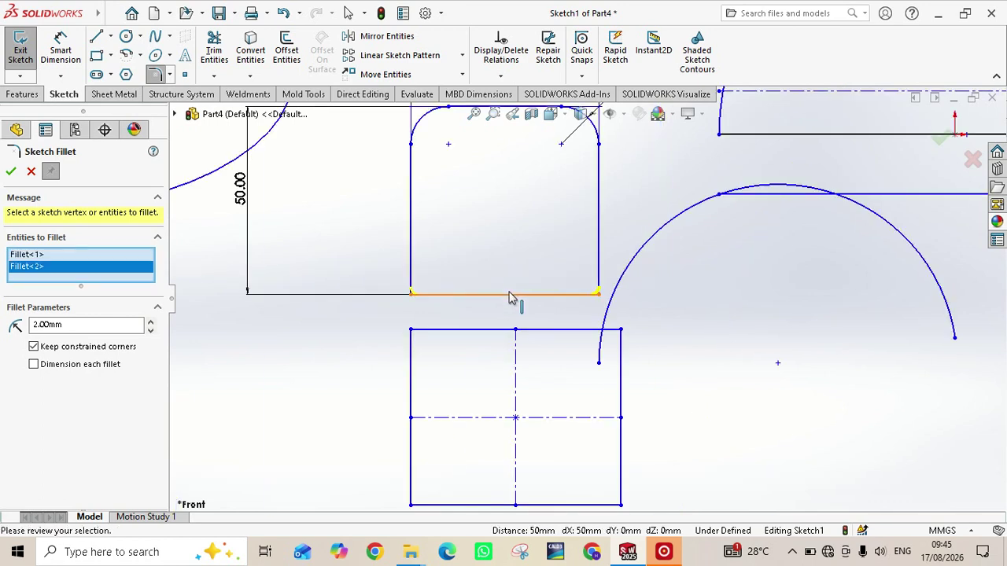
{"action": "left_click", "coordinate": [9, 173]}
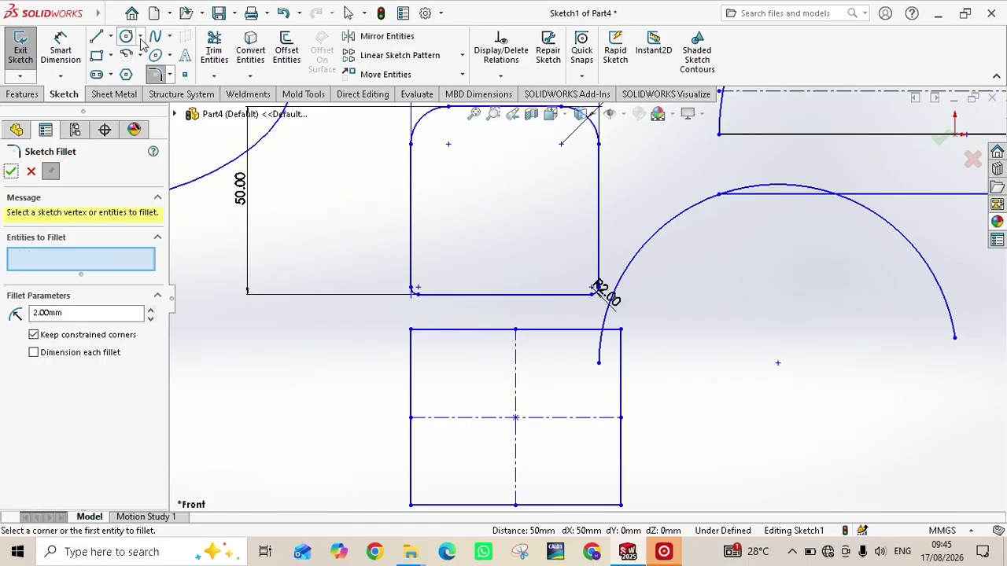
- Chamfer the upper-left corner of the center rectangle below the square with an equal distance of 10 mm, accepting the constraint loss
{"action": "left_click", "coordinate": [169, 76]}
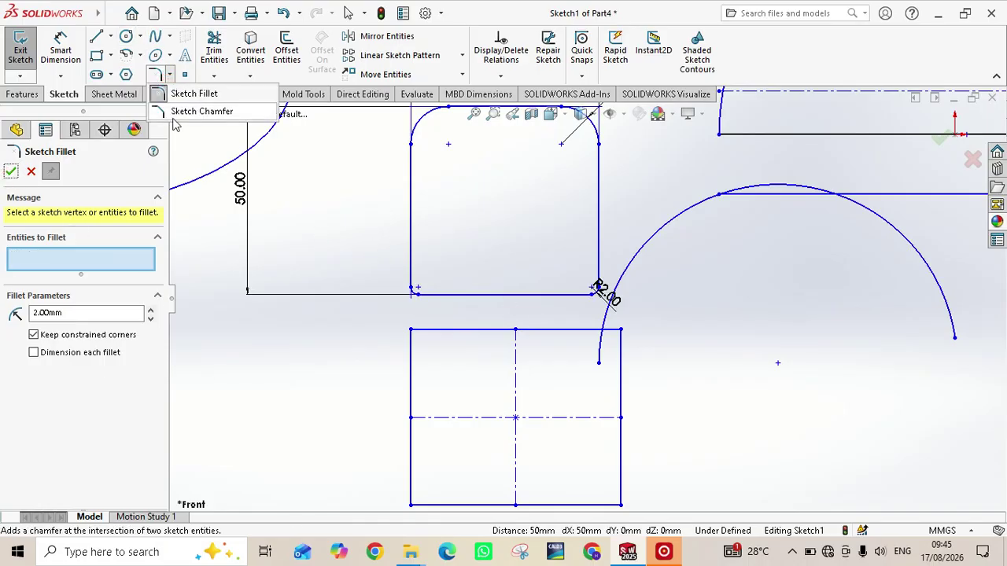
{"action": "left_click", "coordinate": [173, 112]}
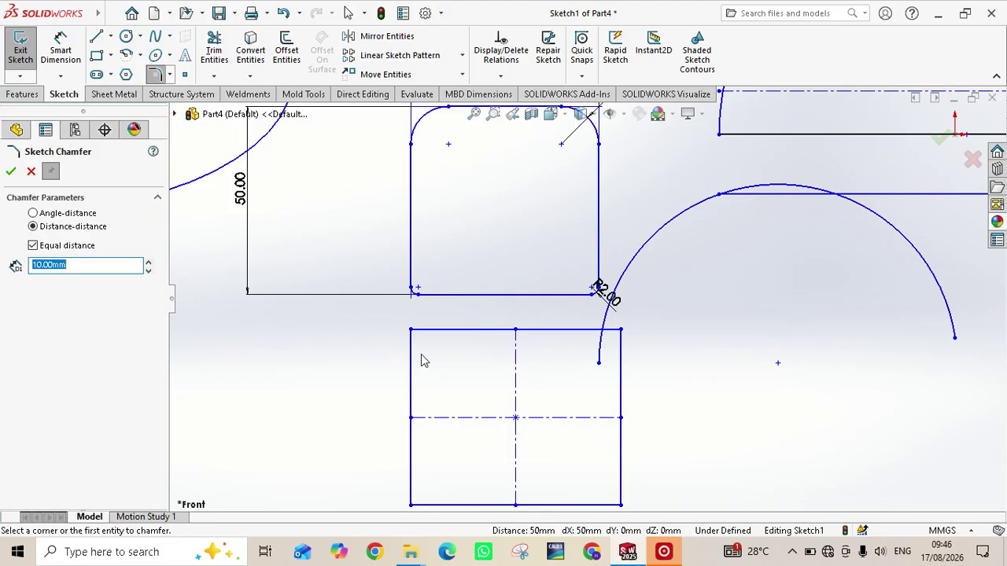
{"action": "scroll", "coordinate": [421, 360], "scroll_direction": "up", "scroll_amount": 3}
{"action": "scroll", "coordinate": [504, 329], "scroll_direction": "down", "scroll_amount": 6}
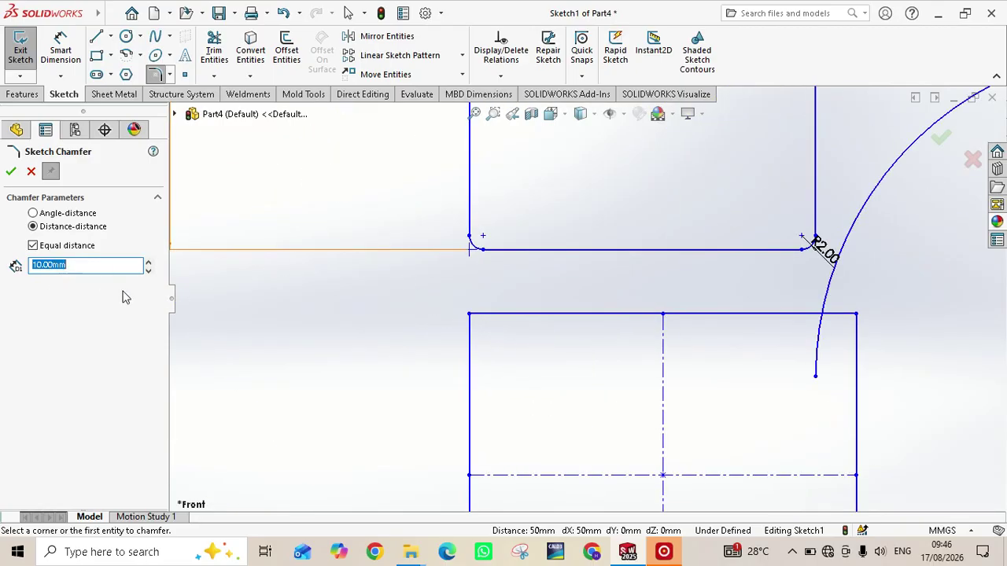
{"action": "left_click", "coordinate": [469, 314]}
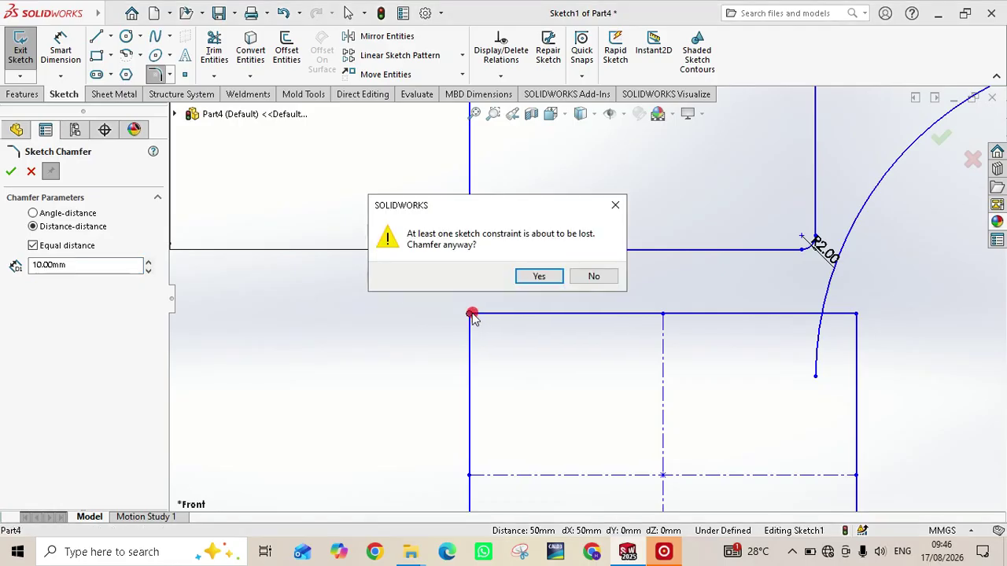
{"action": "left_click", "coordinate": [539, 276]}
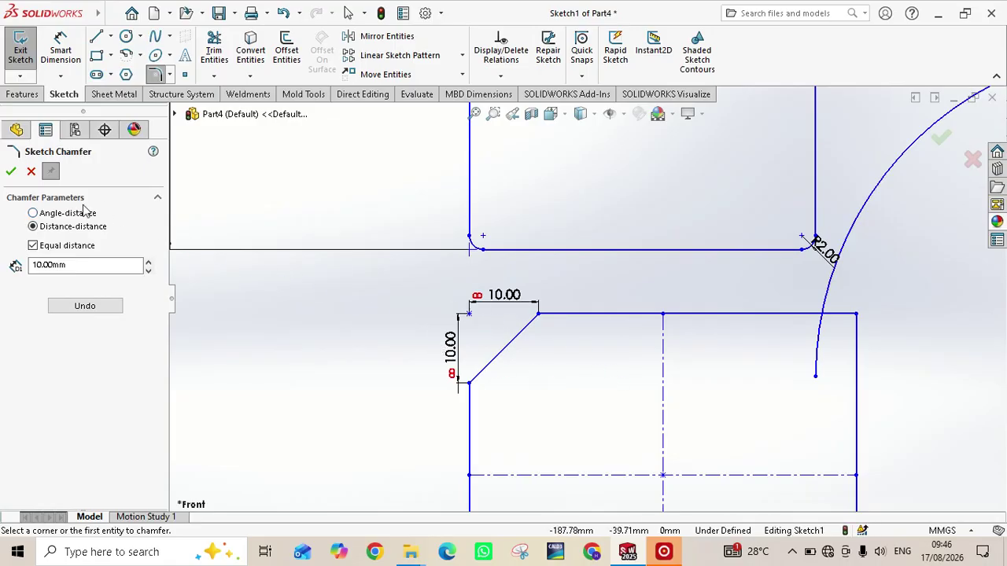
- Chamfer the center rectangle's upper-right corner by angle and distance, using 10 mm and 30 degrees
{"action": "left_click", "coordinate": [34, 215]}
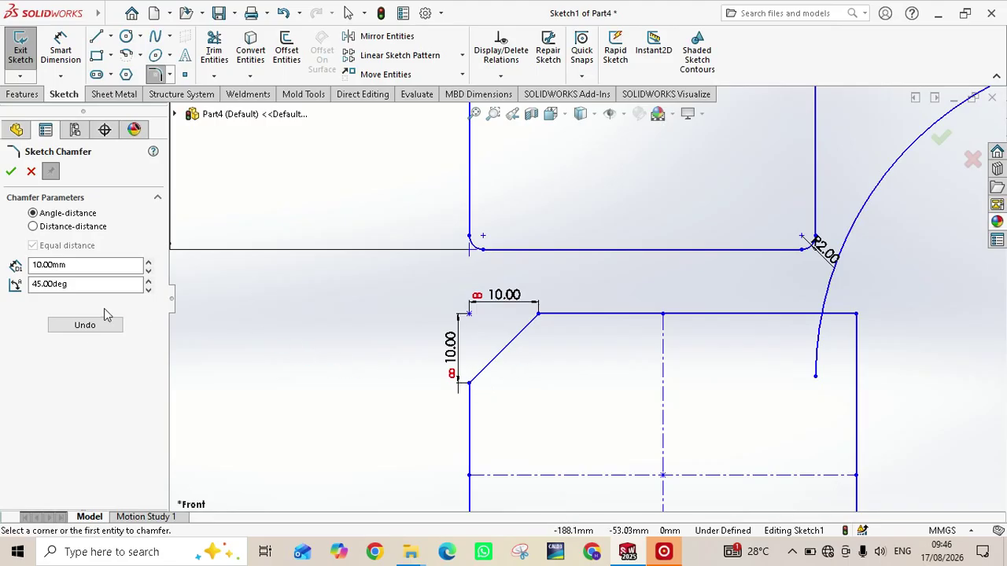
{"action": "left_click", "coordinate": [87, 286]}
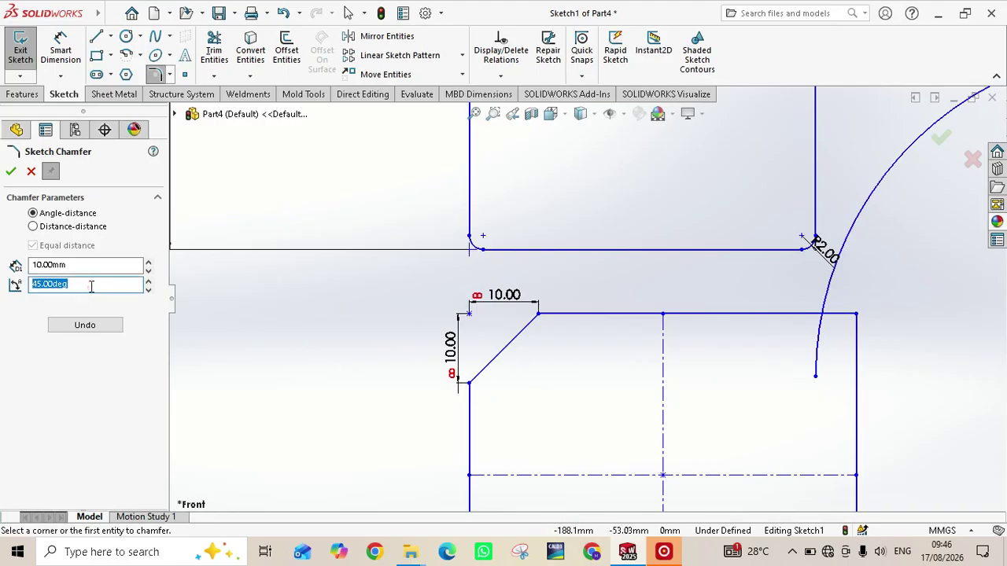
{"action": "type", "text": "30"}
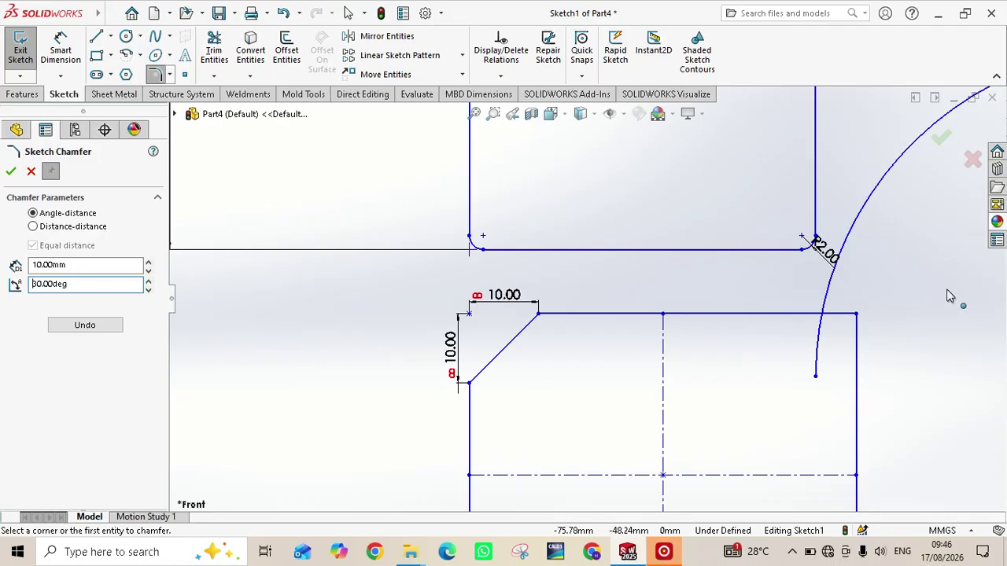
{"action": "left_click", "coordinate": [857, 314]}
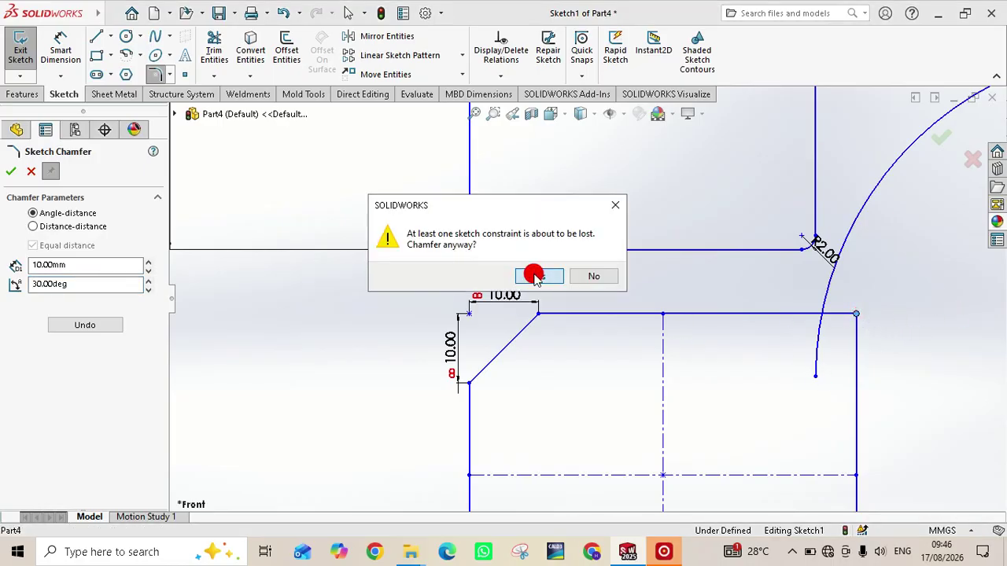
{"action": "left_click", "coordinate": [535, 275]}
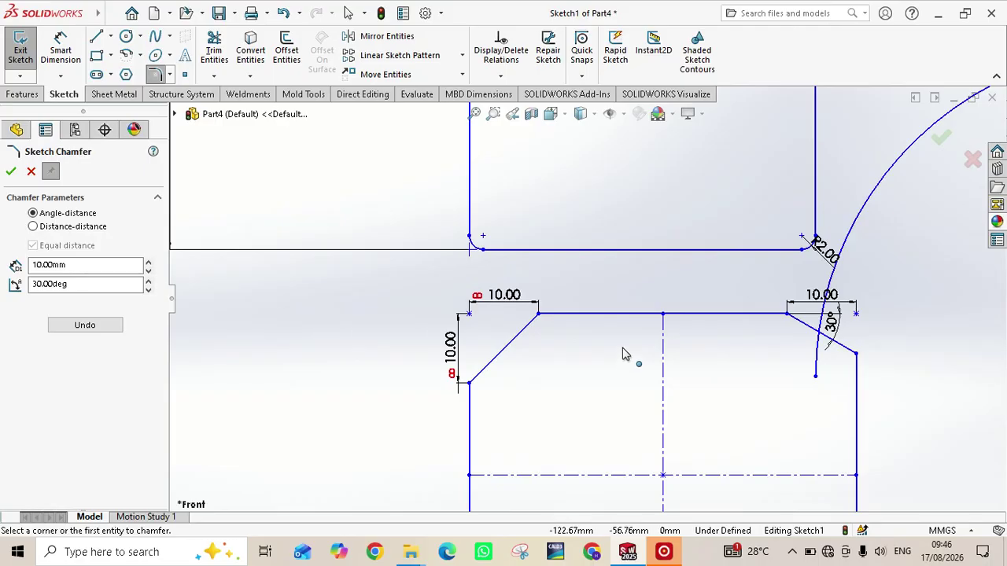
- Chamfer both lower corners of the center rectangle by angle and distance, using 10 mm and 60 degrees
{"action": "scroll", "coordinate": [640, 353], "scroll_direction": "up", "scroll_amount": 5}
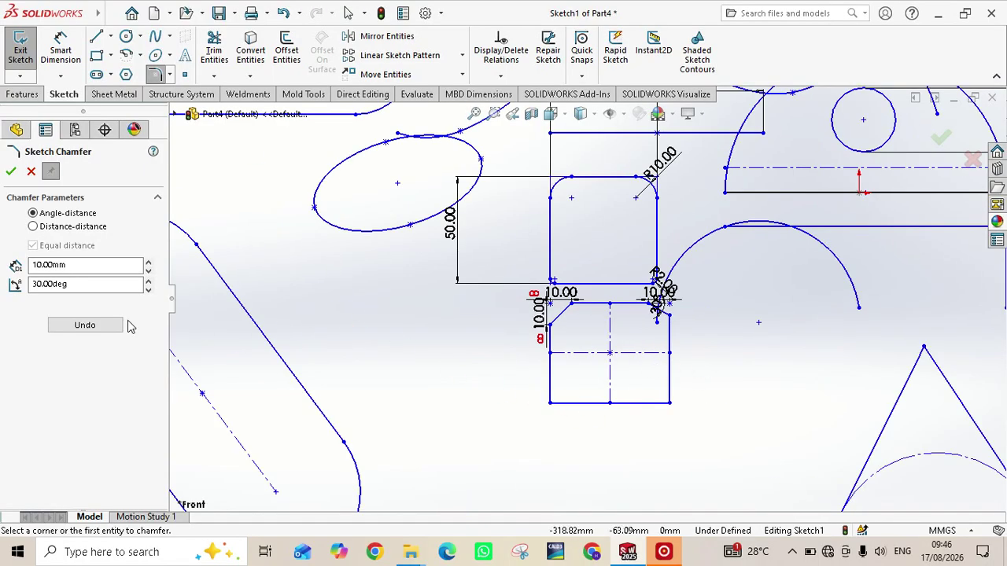
{"action": "left_click", "coordinate": [149, 280]}
{"action": "double_click", "coordinate": [114, 285]}
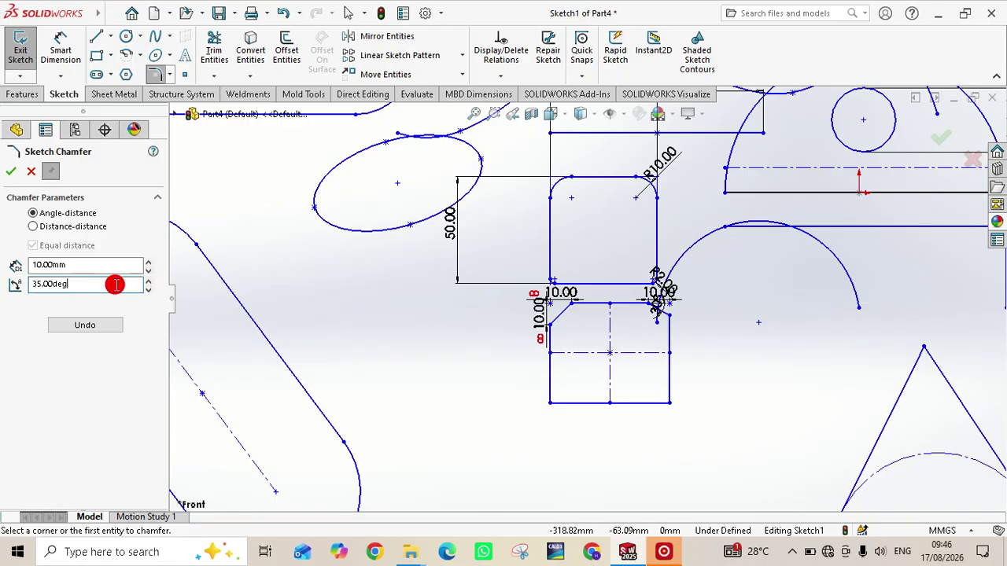
{"action": "type", "text": "60"}
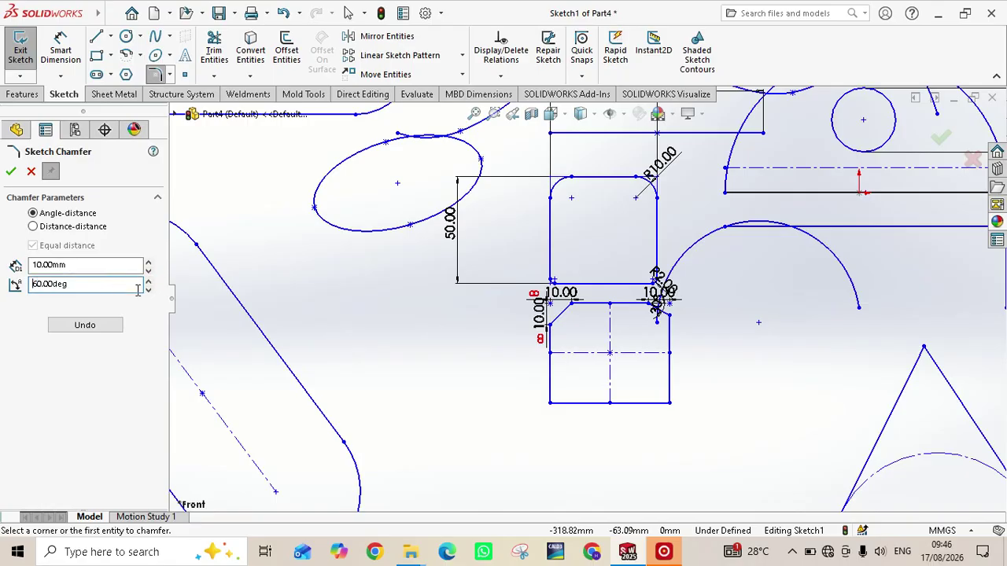
{"action": "scroll", "coordinate": [569, 420], "scroll_direction": "down", "scroll_amount": 5}
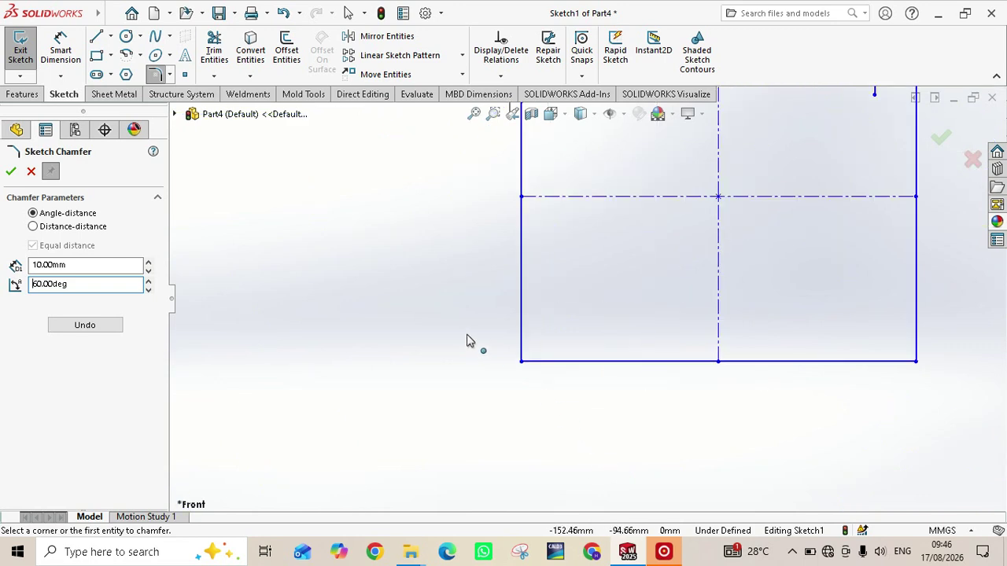
{"action": "left_click", "coordinate": [522, 363]}
{"action": "left_click", "coordinate": [539, 278]}
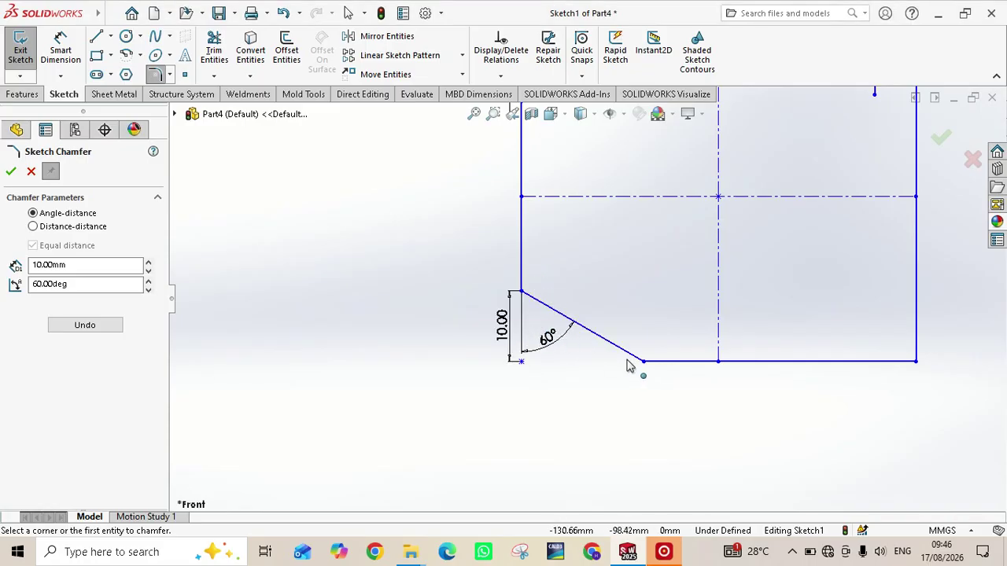
{"action": "left_click", "coordinate": [915, 362]}
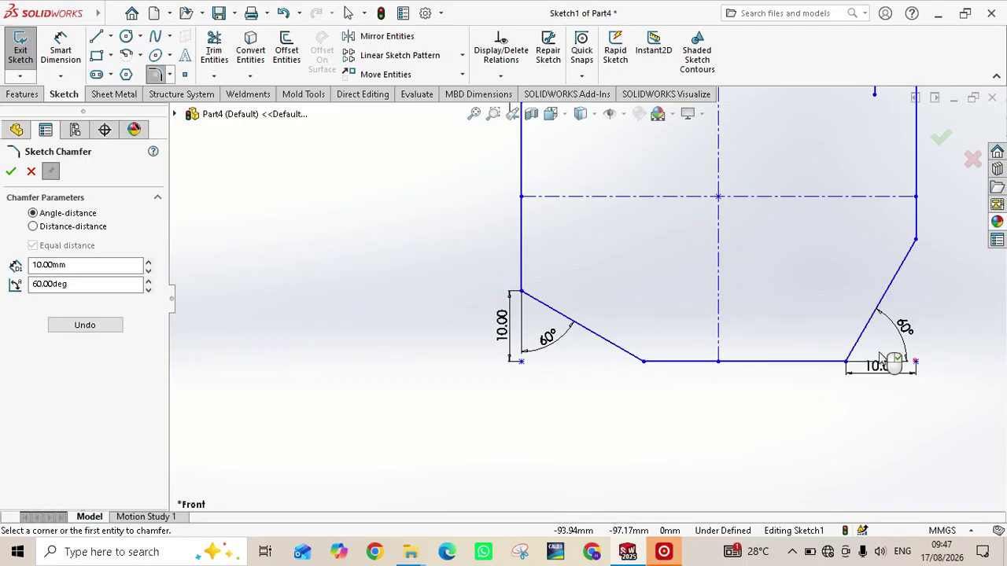
{"action": "scroll", "coordinate": [654, 307], "scroll_direction": "up", "scroll_amount": 4}
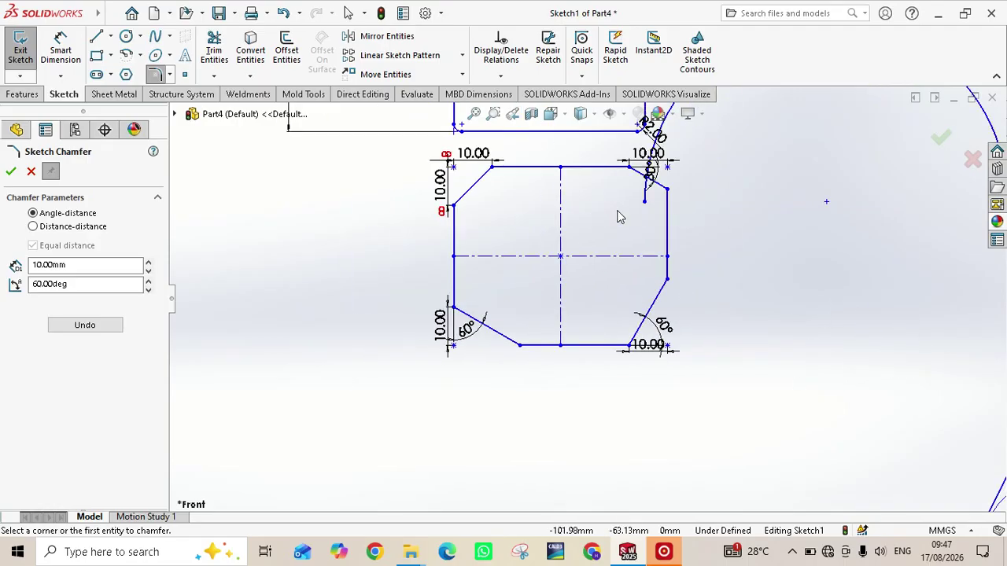
- Place three sketch points below the chamfered rectangle at about (-187, -164), (-58, -164) and (-127, -144) mm
{"action": "scroll", "coordinate": [619, 214], "scroll_direction": "up", "scroll_amount": 5}
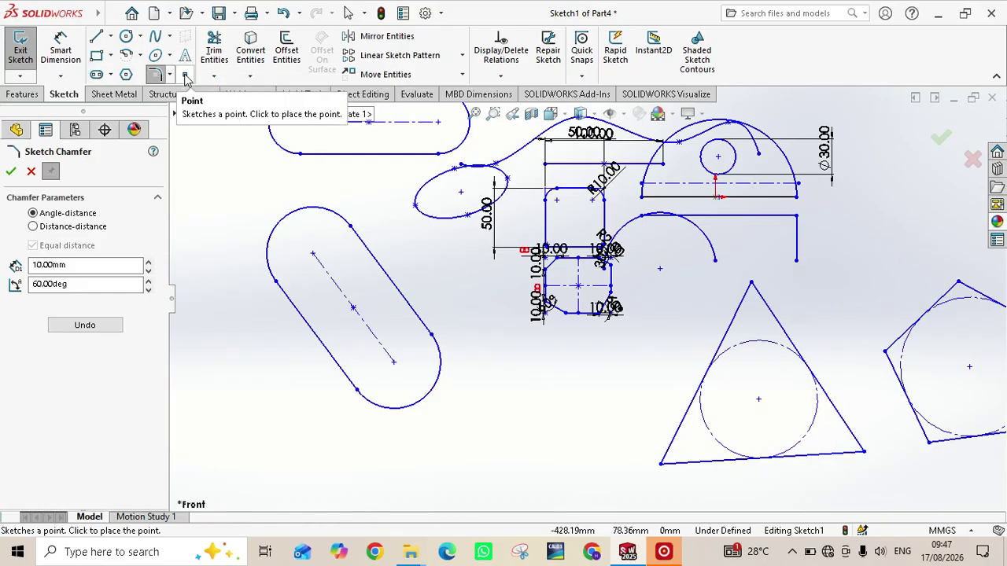
{"action": "left_click", "coordinate": [185, 75]}
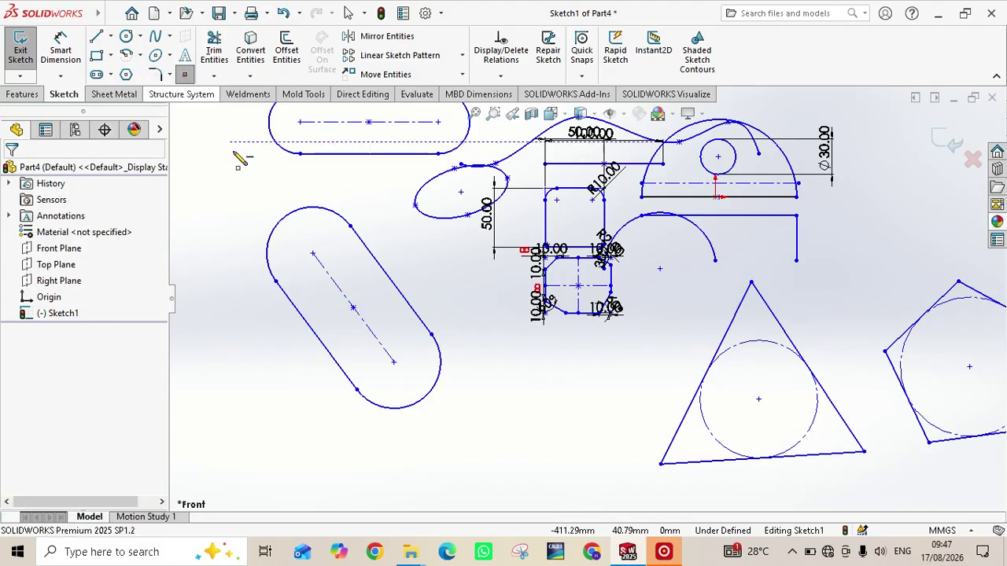
{"action": "left_click", "coordinate": [496, 390]}
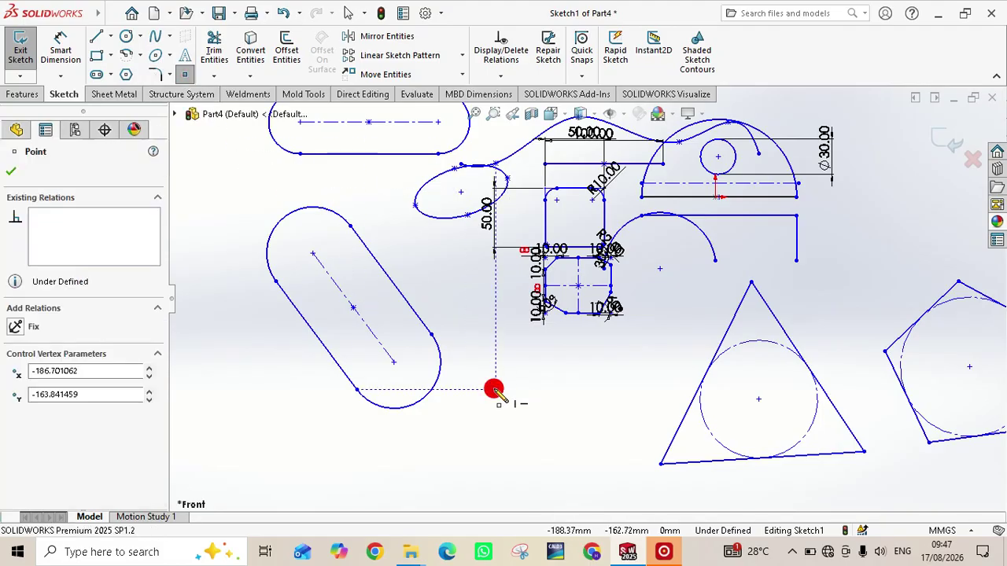
{"action": "left_click", "coordinate": [648, 390]}
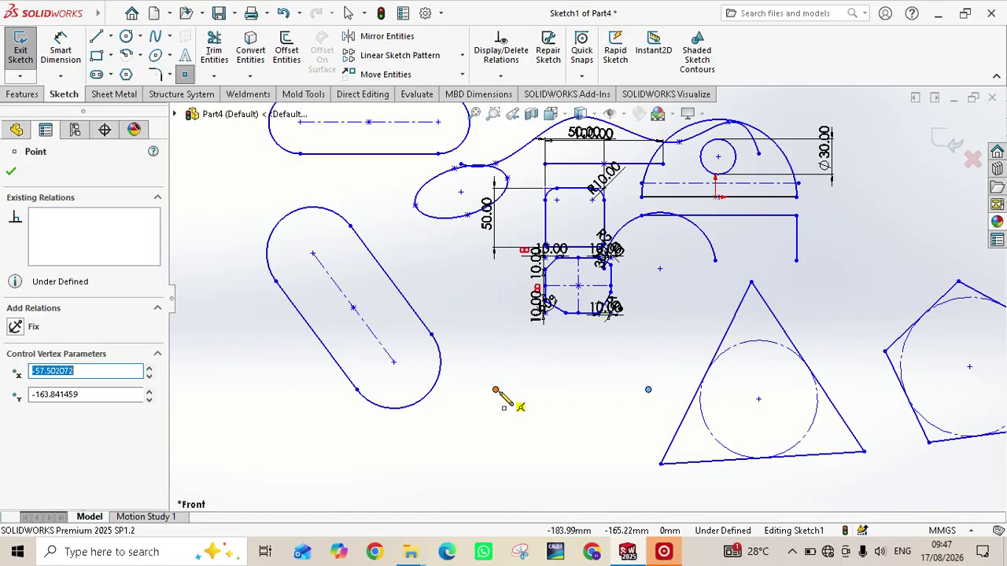
{"action": "left_click", "coordinate": [561, 368]}
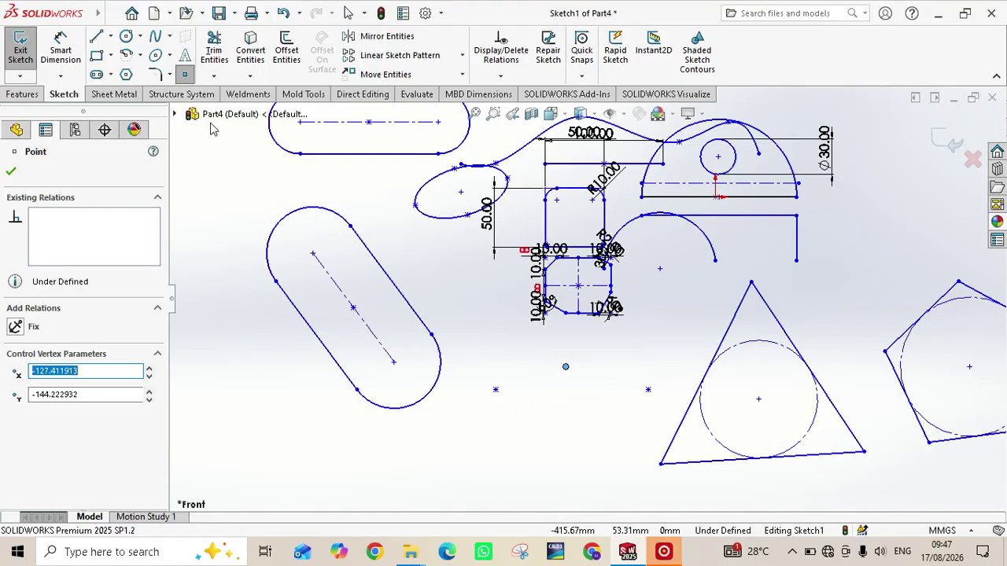
{"action": "scroll", "coordinate": [595, 354], "scroll_direction": "down", "scroll_amount": 4}
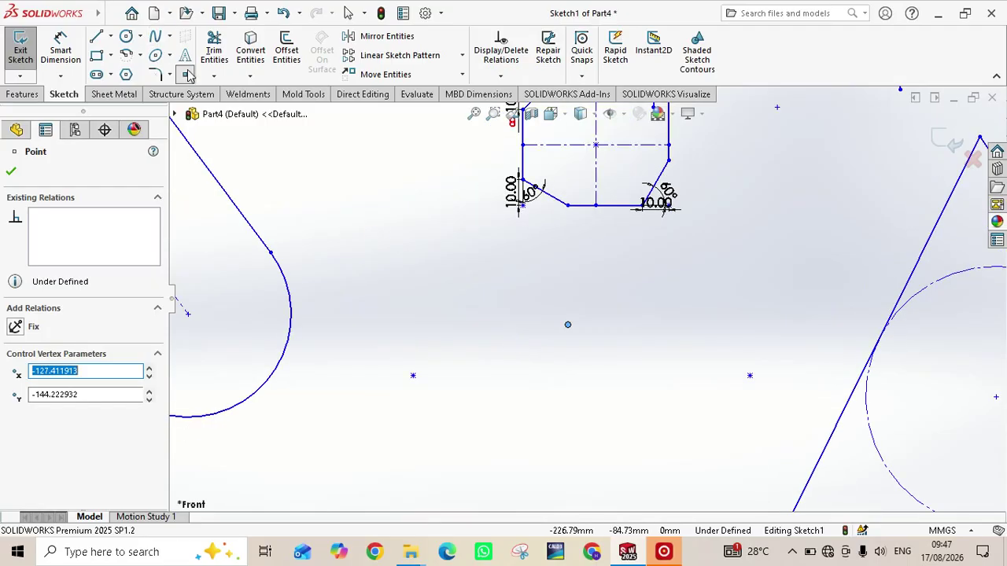
{"action": "key", "text": "Escape"}
{"action": "key", "text": "f"}
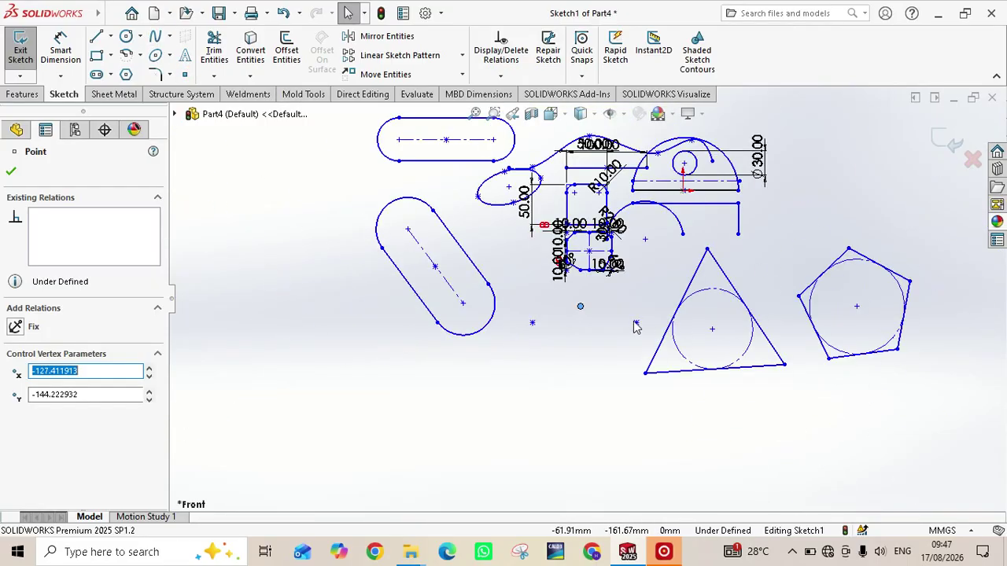
{"action": "left_click", "coordinate": [603, 328]}
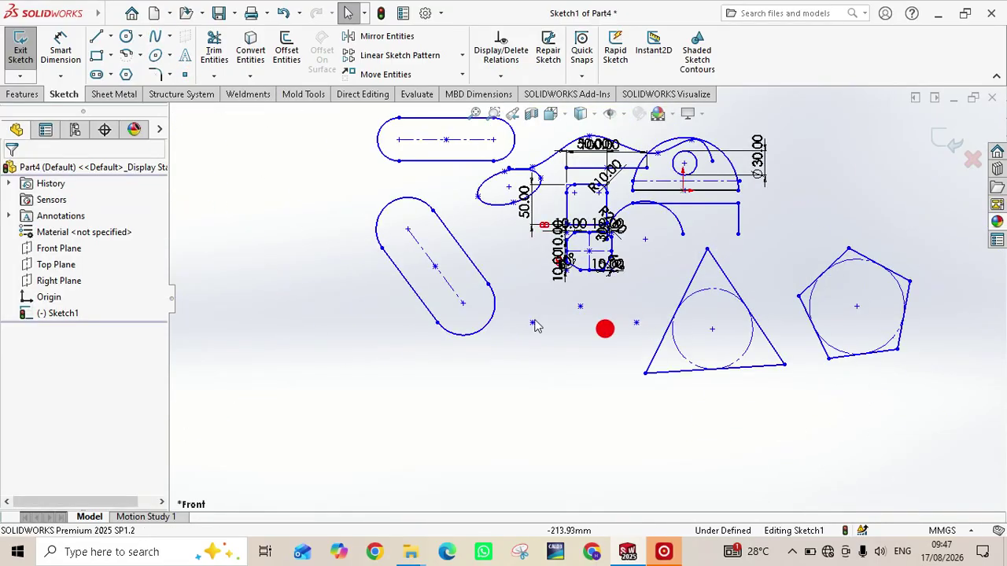
- Try to draw an arc from the two outer sketch points, using the centerpoint and the tangent arc types
{"action": "left_click", "coordinate": [126, 55]}
{"action": "left_click", "coordinate": [533, 323]}
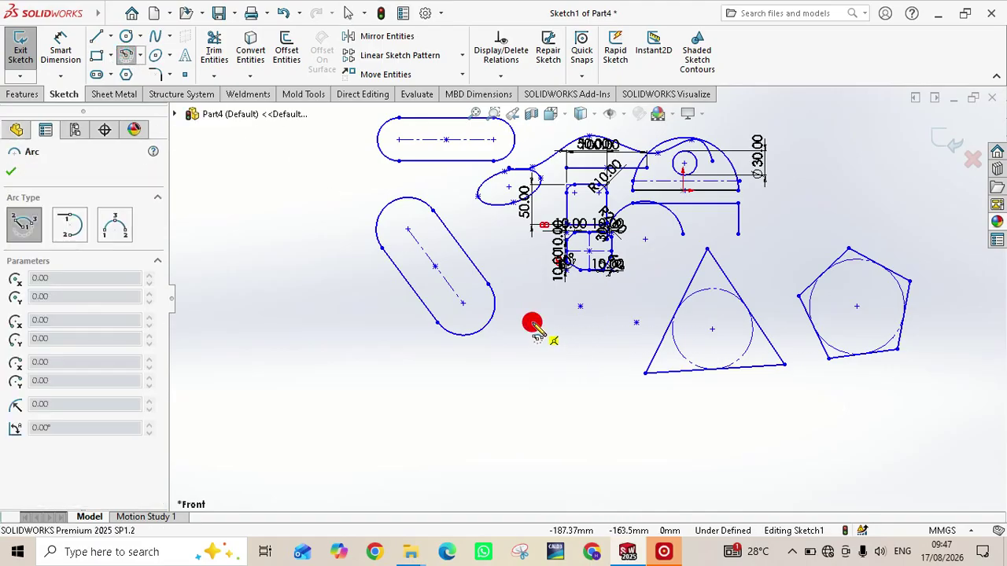
{"action": "left_click", "coordinate": [636, 322]}
{"action": "left_click", "coordinate": [638, 324]}
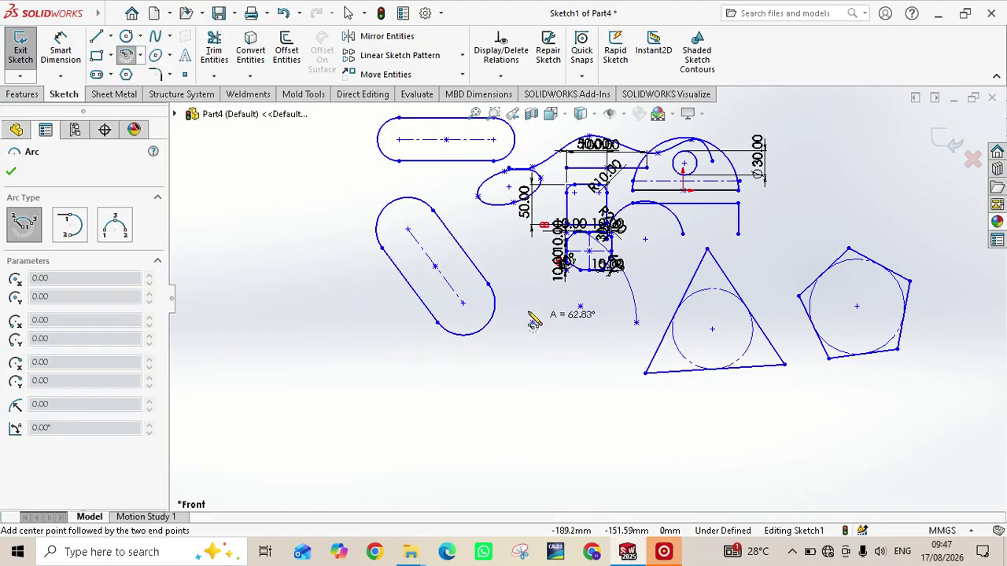
{"action": "left_click", "coordinate": [69, 225]}
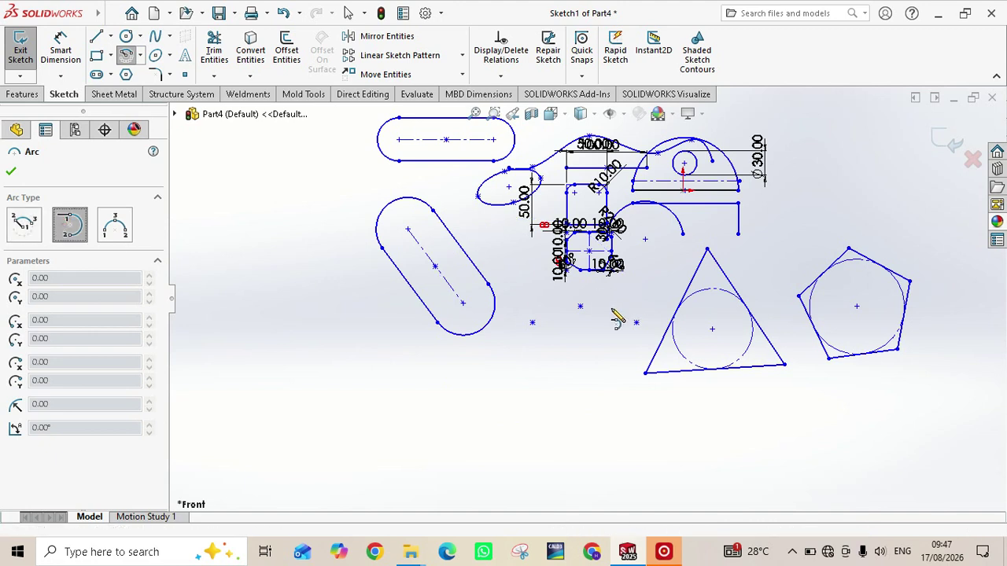
{"action": "left_click", "coordinate": [533, 322]}
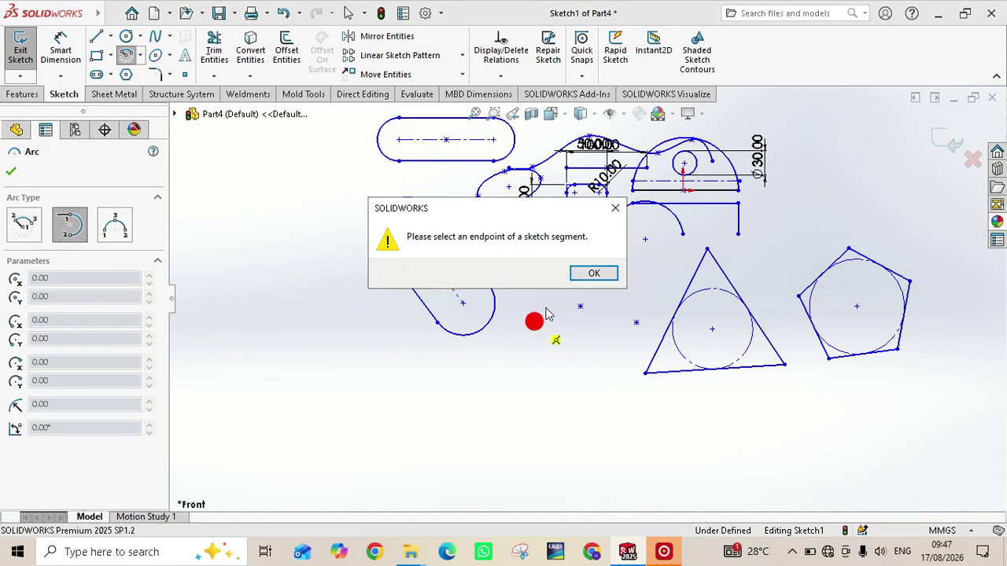
{"action": "left_click", "coordinate": [604, 272]}
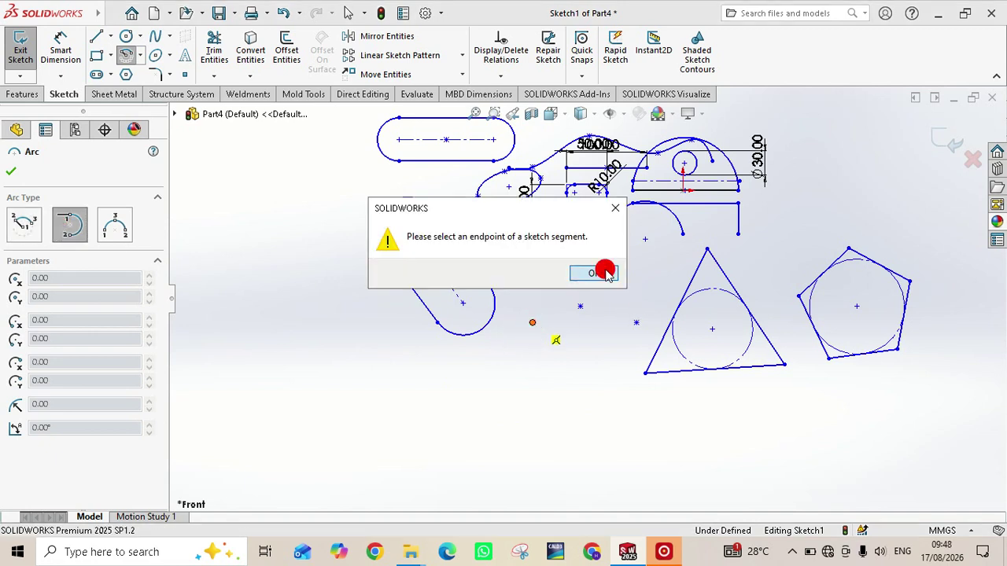
{"action": "left_click", "coordinate": [532, 323]}
{"action": "left_click", "coordinate": [608, 270]}
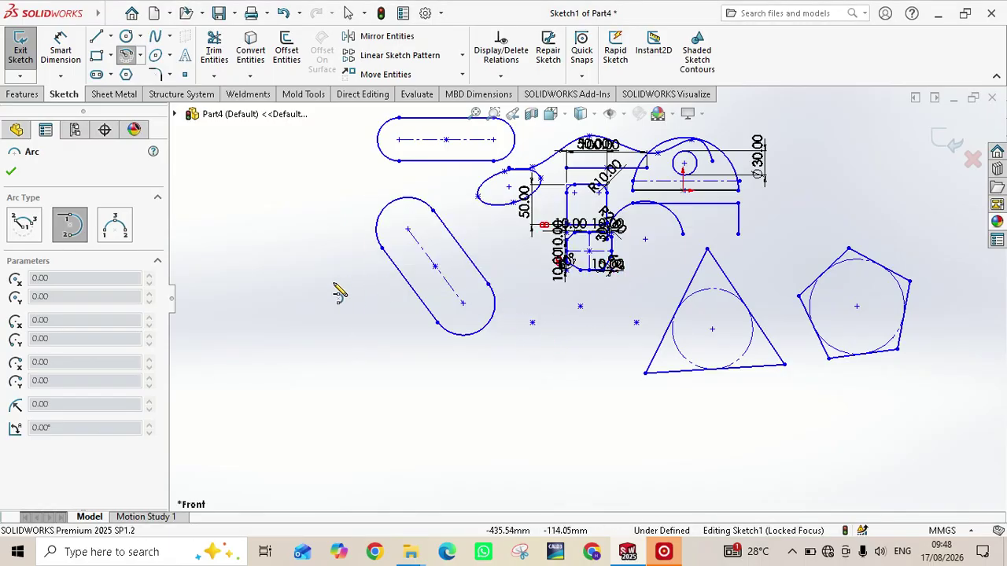
{"action": "left_click", "coordinate": [123, 57]}
- Draw a horizontal line connecting the two outer sketch points below the chamfered rectangle
{"action": "left_click", "coordinate": [96, 36]}
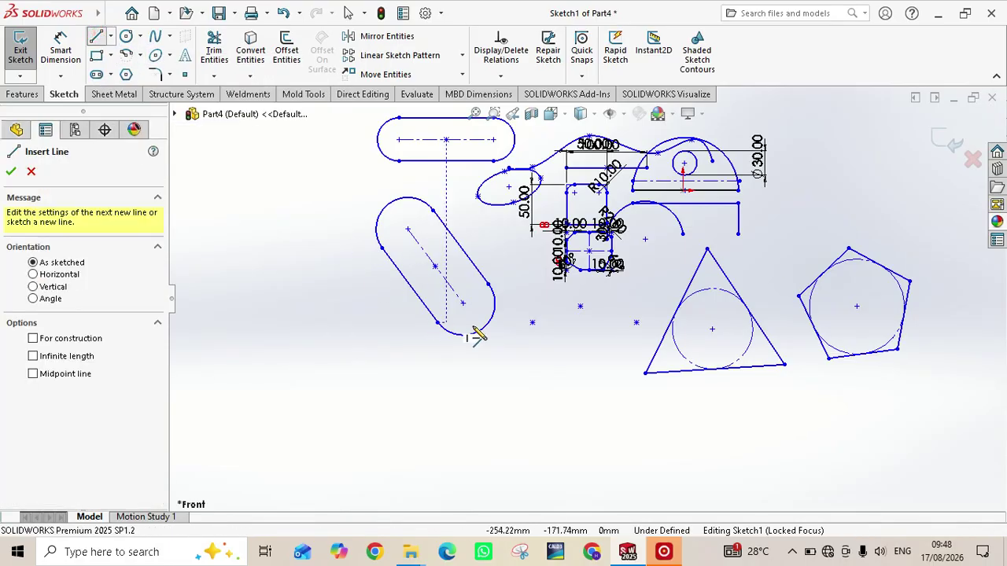
{"action": "left_click", "coordinate": [533, 322]}
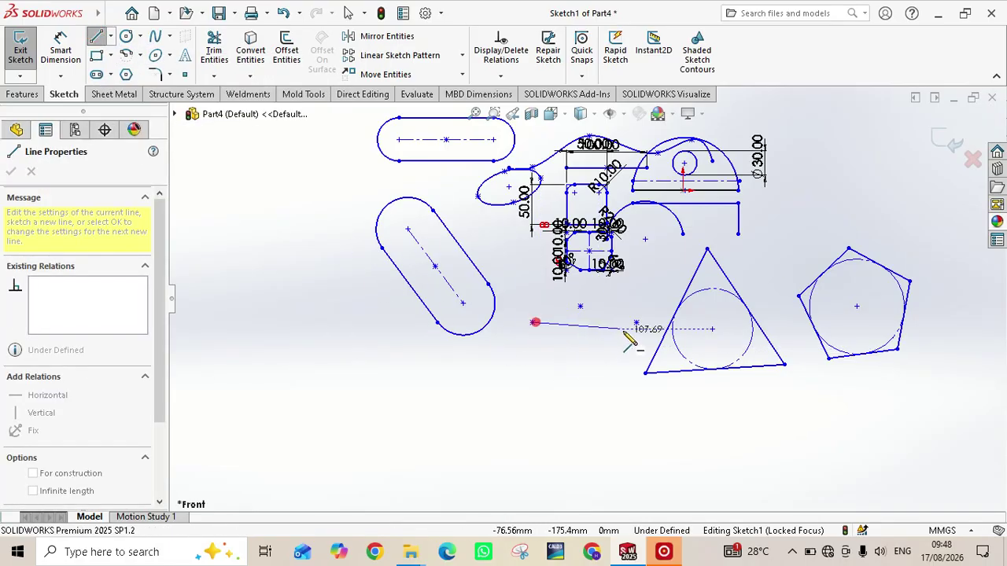
{"action": "left_click", "coordinate": [635, 322]}
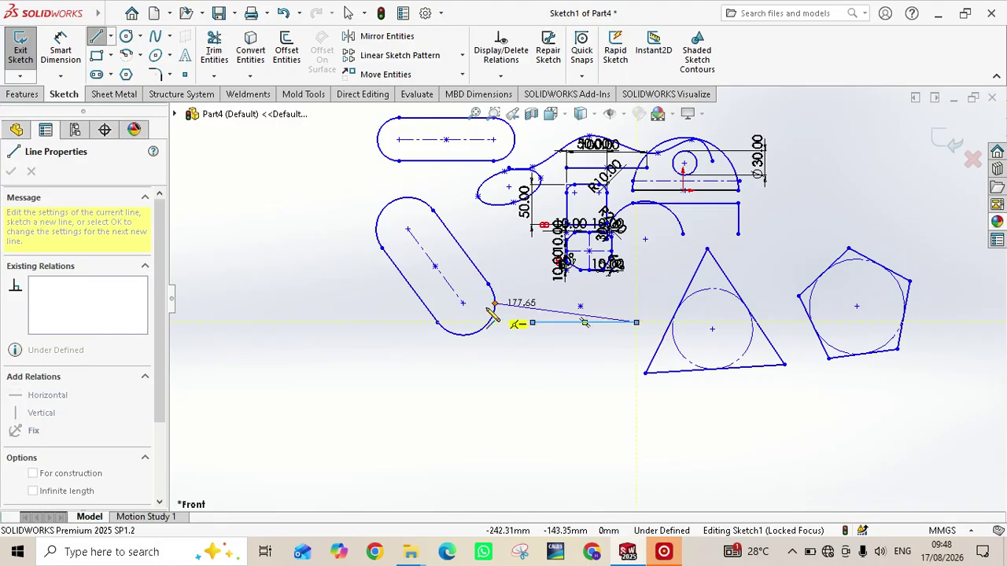
{"action": "key", "text": "Escape"}
{"action": "key", "text": "Escape"}
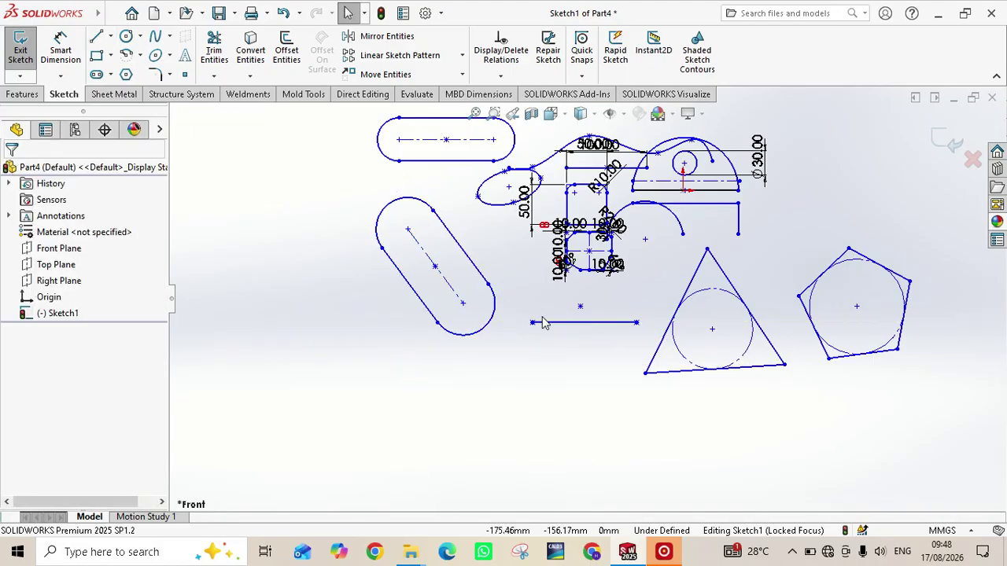
{"action": "scroll", "coordinate": [618, 336], "scroll_direction": "up", "scroll_amount": 2}
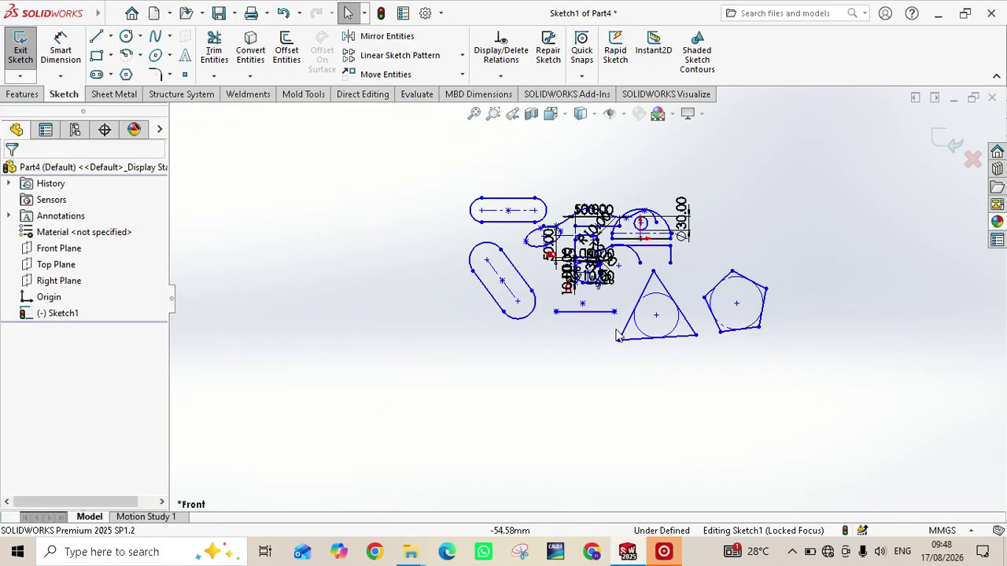
{"action": "scroll", "coordinate": [611, 282], "scroll_direction": "down", "scroll_amount": 2}
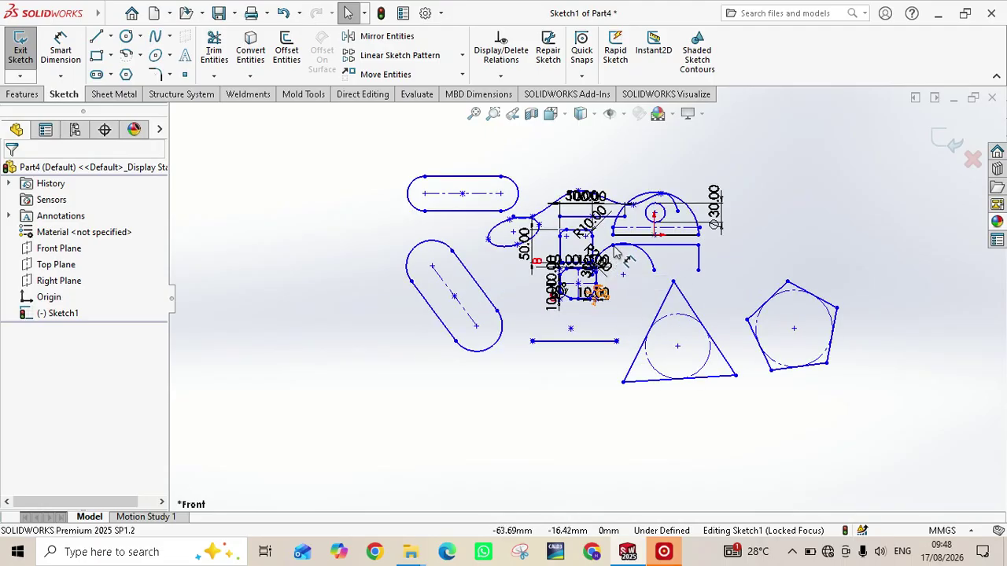
{"action": "scroll", "coordinate": [711, 281], "scroll_direction": "up", "scroll_amount": 2}
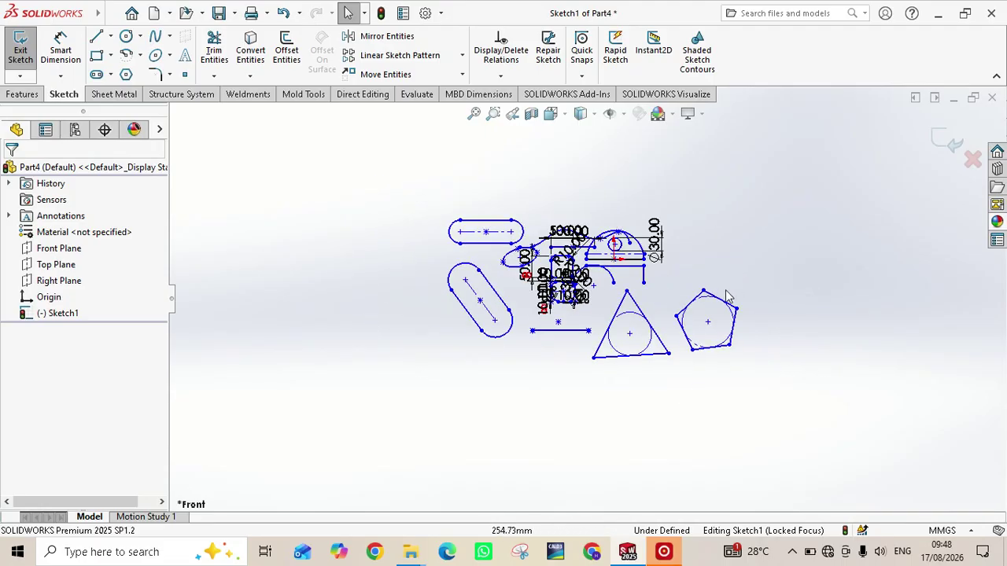